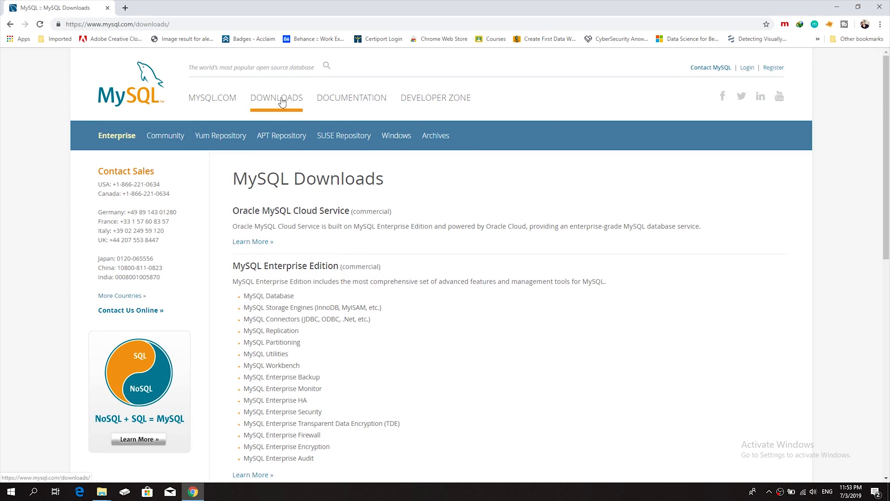
Open the Community (GPL) Downloads page listing Community Server, Cluster, Router and Shell
scroll(392, 150, down, 8)
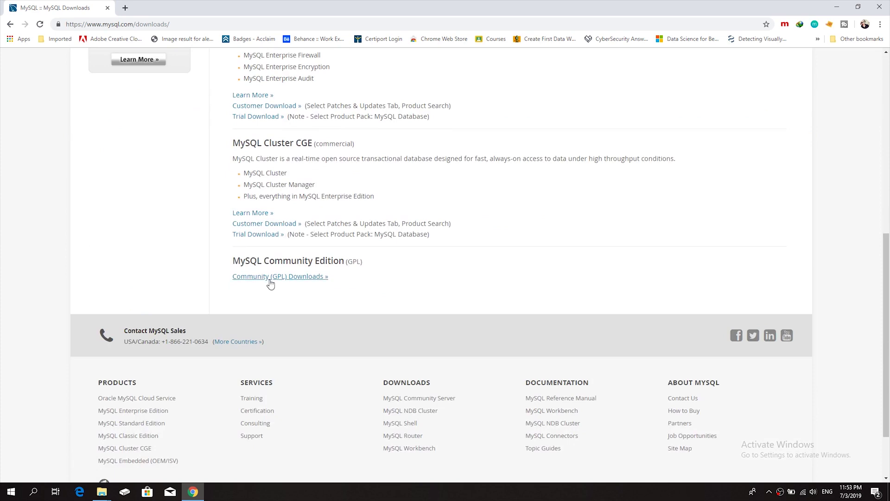
click(299, 277)
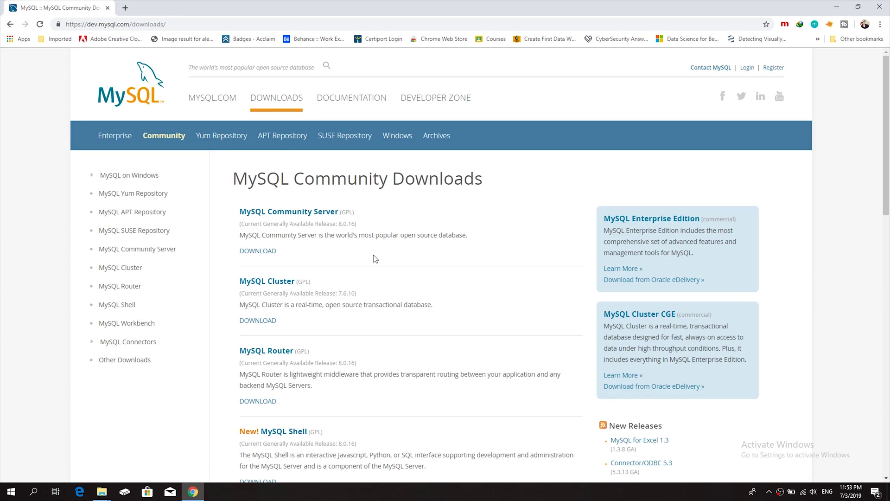
scroll(284, 229, down, 1)
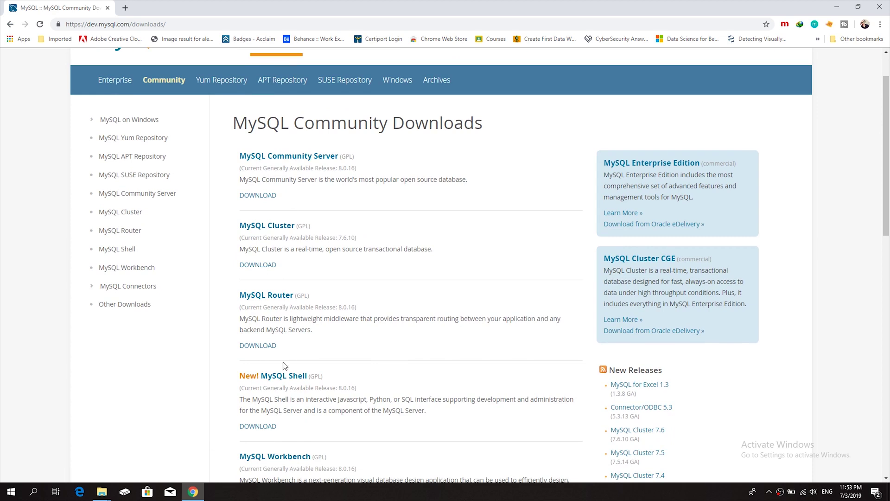
scroll(283, 365, down, 1)
scroll(273, 307, up, 2)
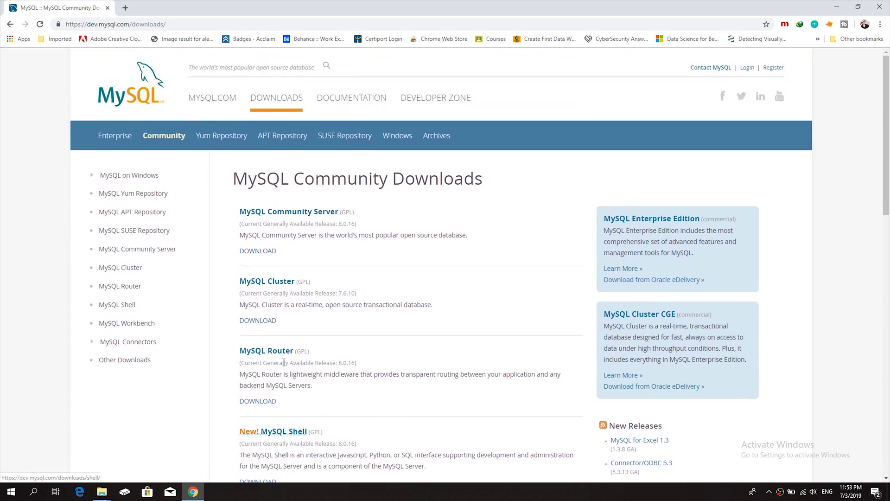
Open MySQL Community Server 8.0.16, keep Microsoft Windows as the OS, and go to the Installer download page
click(306, 215)
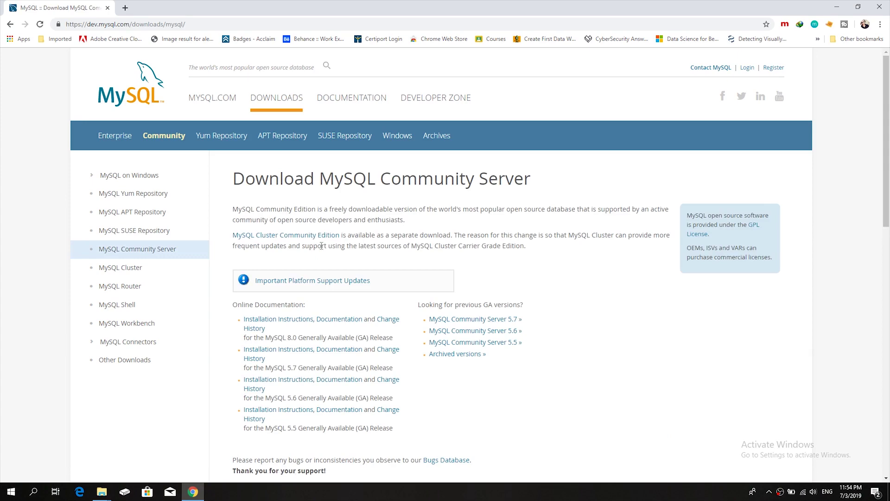
scroll(322, 246, down, 3)
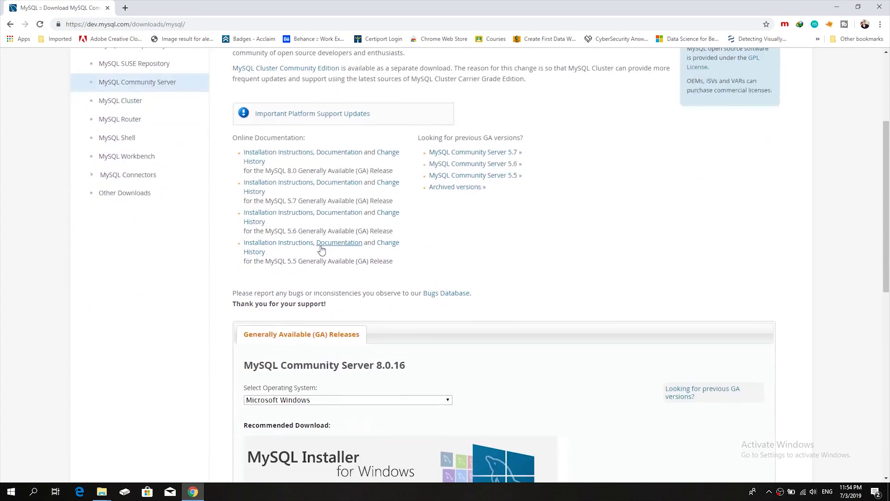
scroll(258, 229, down, 1)
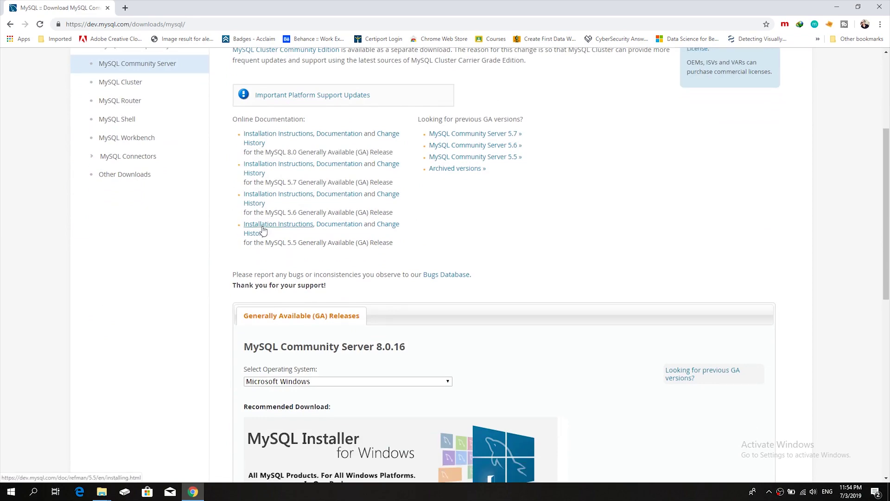
scroll(427, 252, down, 6)
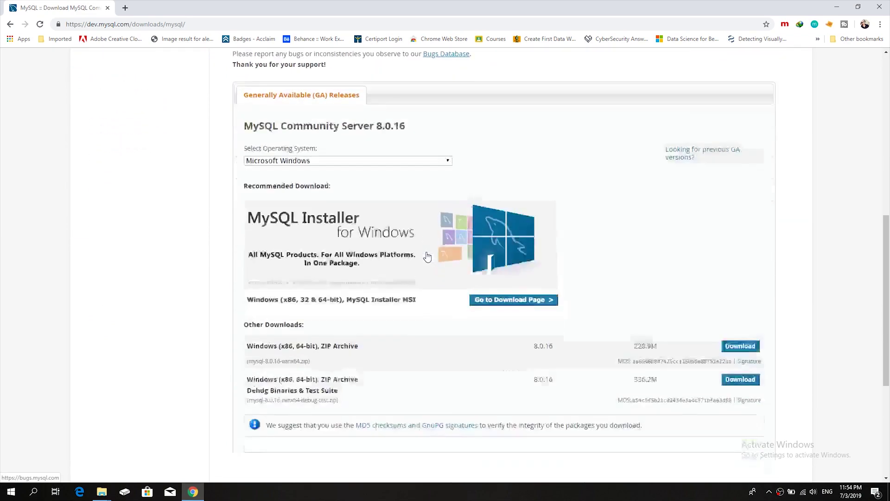
scroll(427, 256, up, 1)
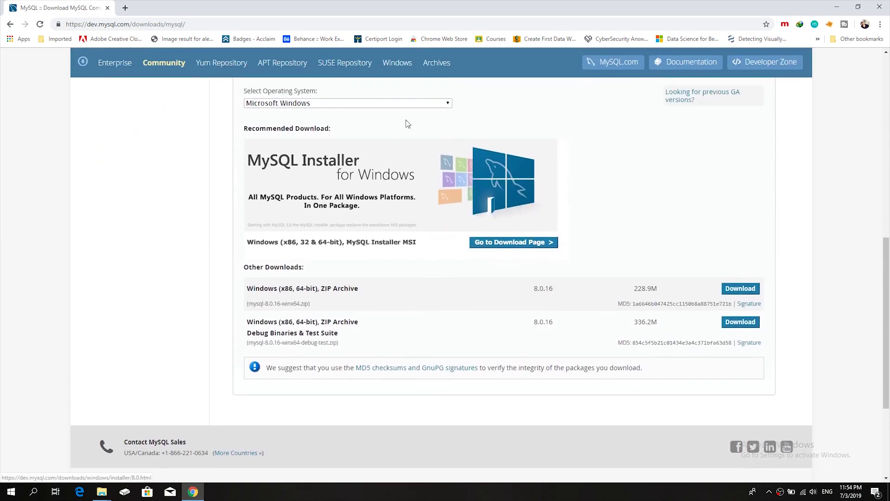
click(428, 104)
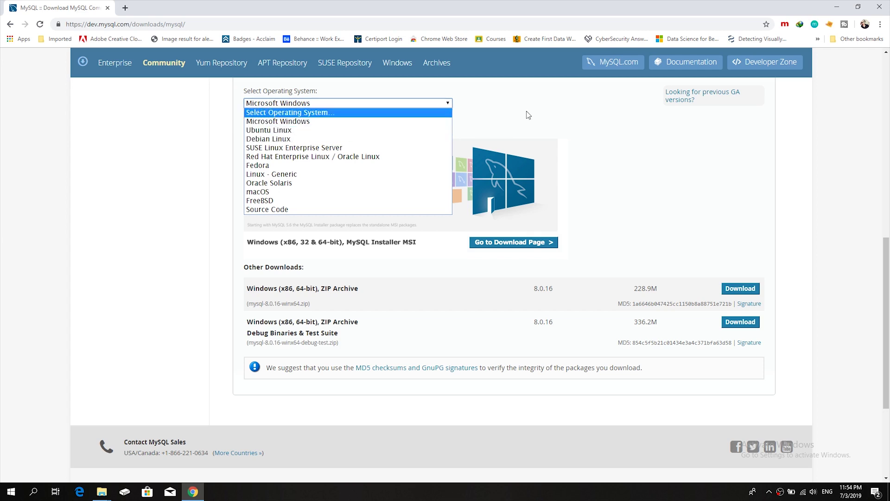
click(327, 103)
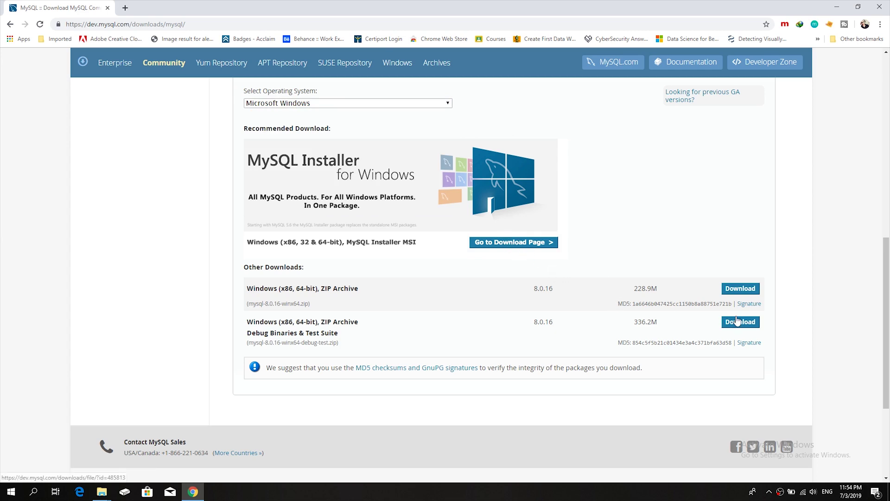
click(482, 245)
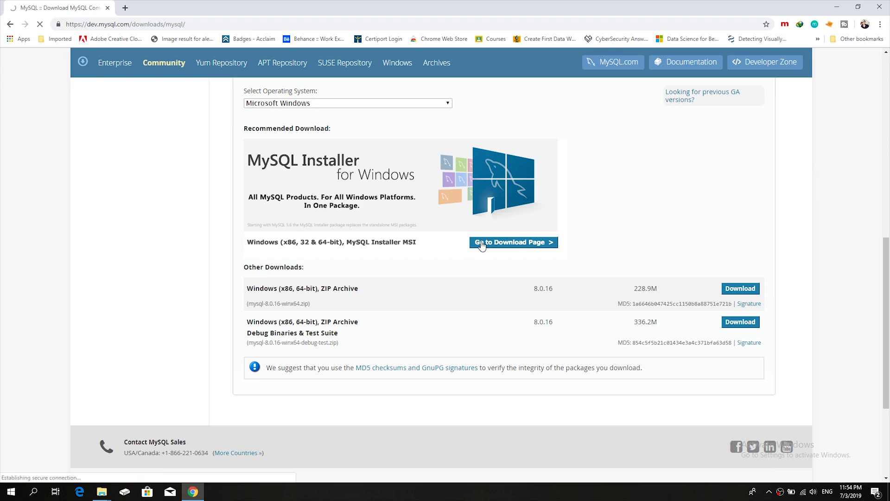
Confirm Microsoft Windows is selected for the MySQL Installer 8.0.16 GA downloads (20.0M and 373.4M MSIs)
scroll(482, 246, down, 1)
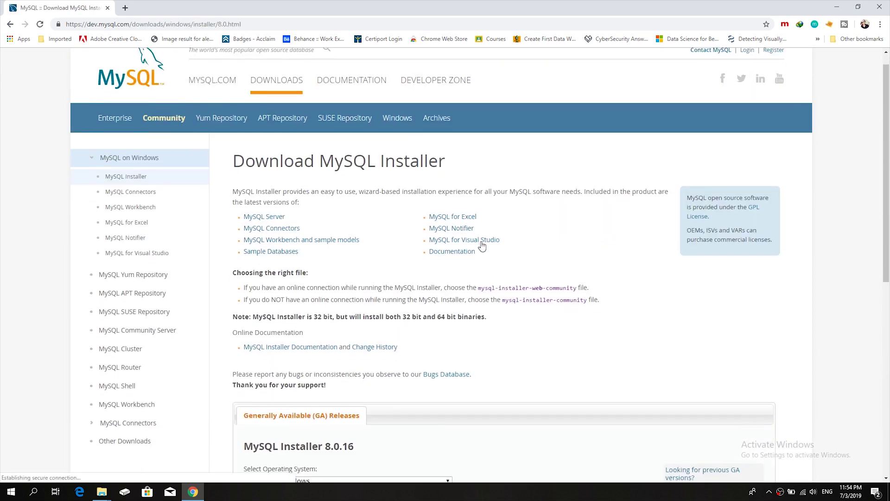
scroll(482, 246, down, 4)
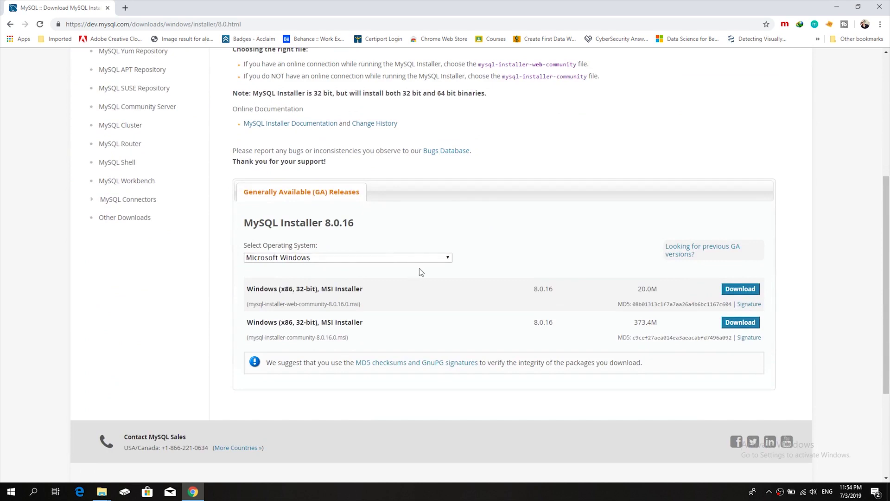
click(436, 258)
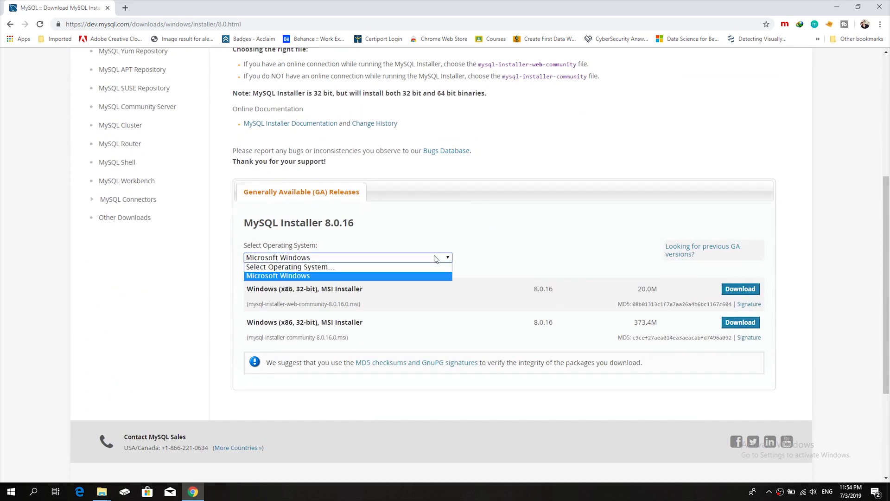
click(436, 258)
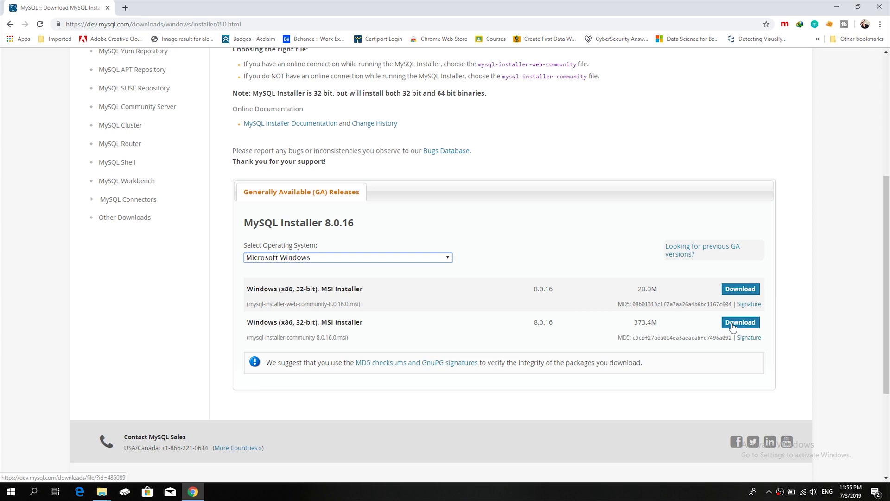
Download the 373.4M installer MSI without logging in, decline the duplicate file, and minimize Chrome
click(732, 324)
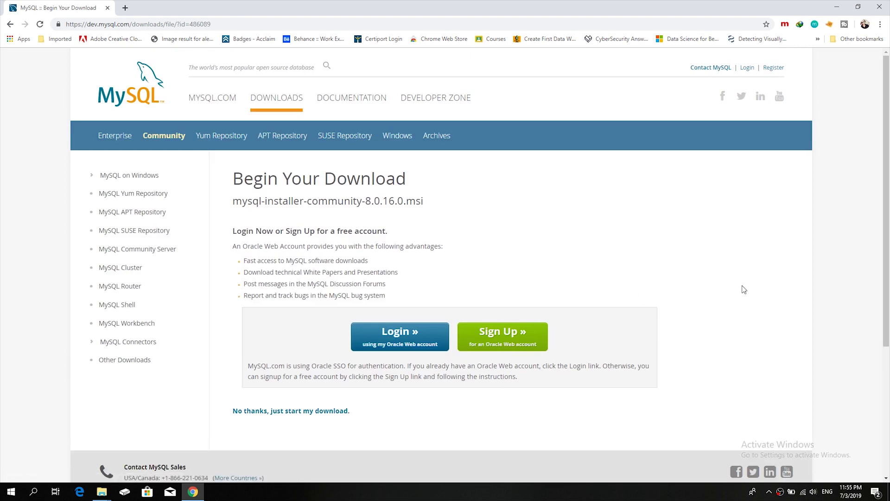
scroll(889, 218, down, 2)
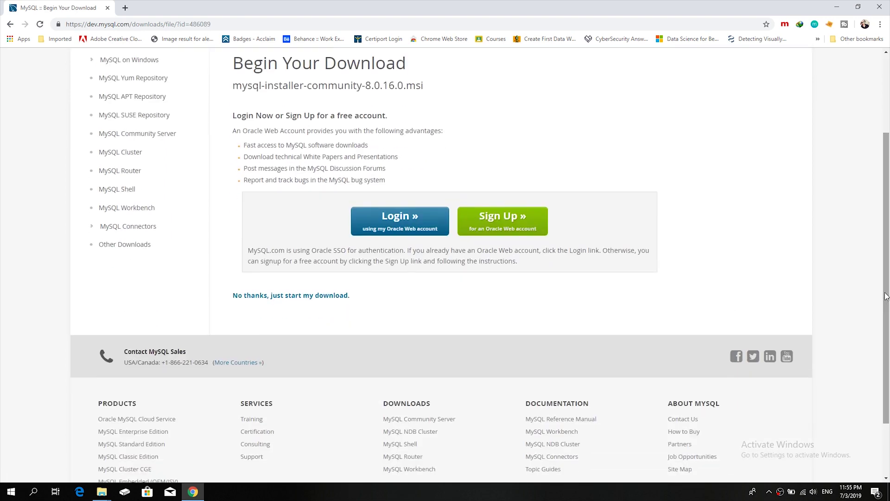
click(274, 299)
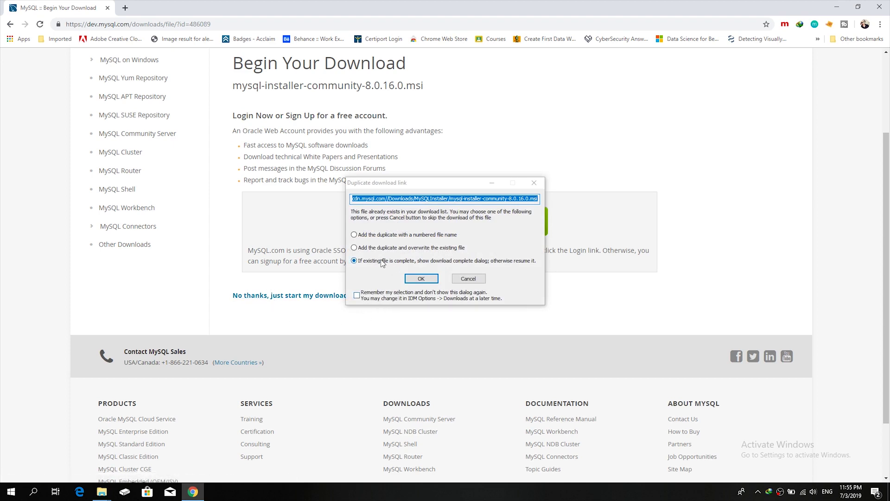
click(457, 281)
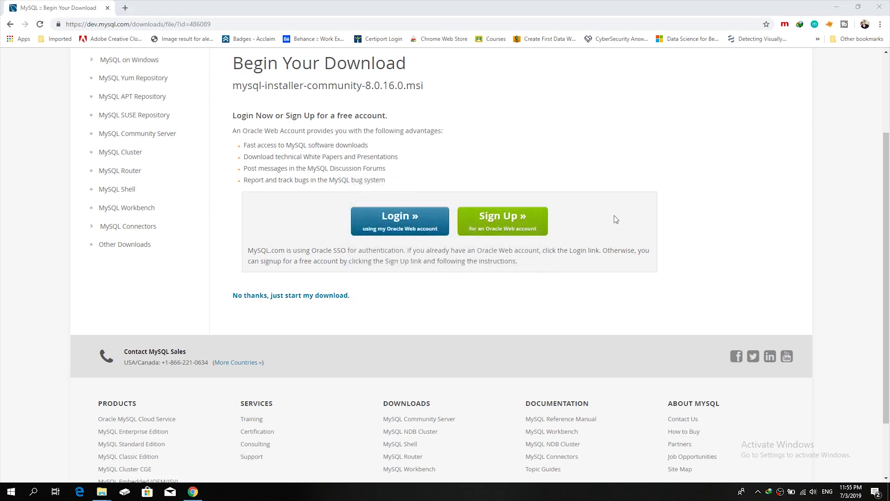
click(837, 6)
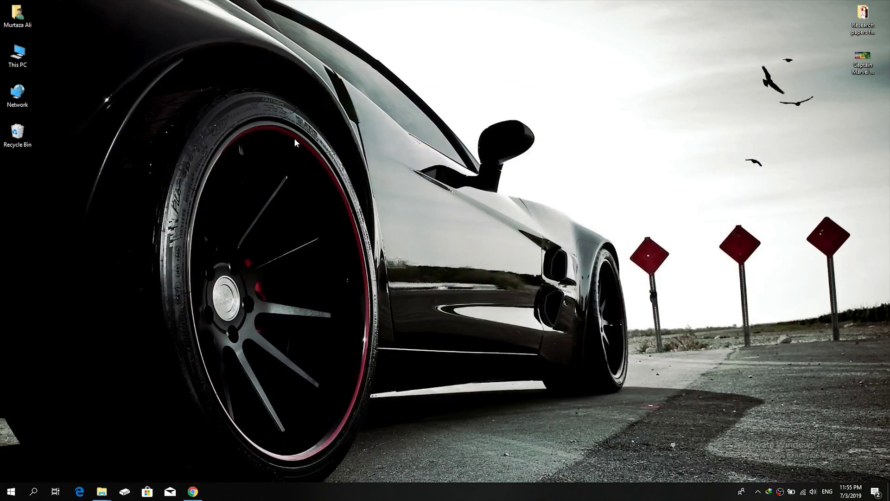
Launch mysql-installer-community-8.0.16.0 from This PC > Downloads > Programs
double_click(18, 56)
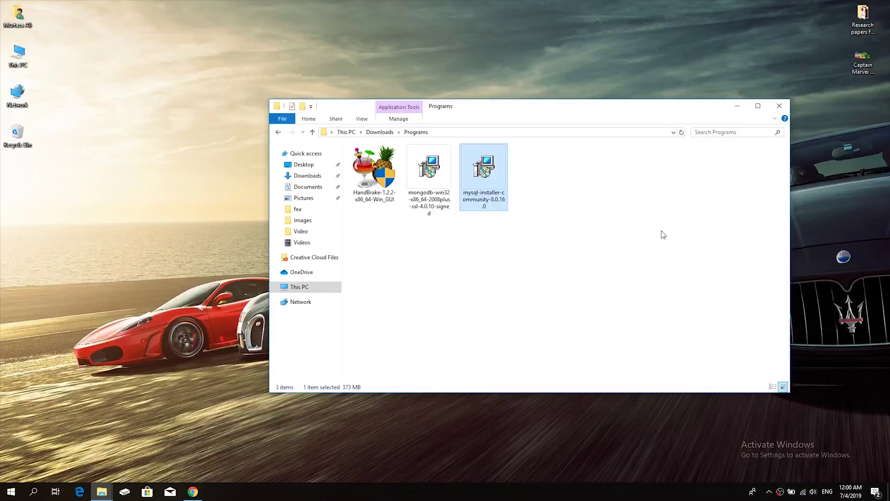
double_click(480, 174)
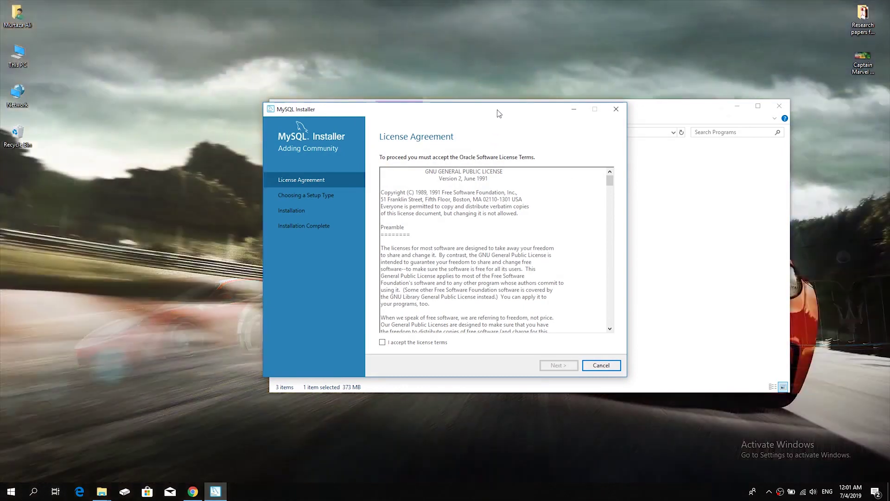
Accept the MySQL Installer license terms and continue to the Developer Default setup type
drag(500, 113, 536, 81)
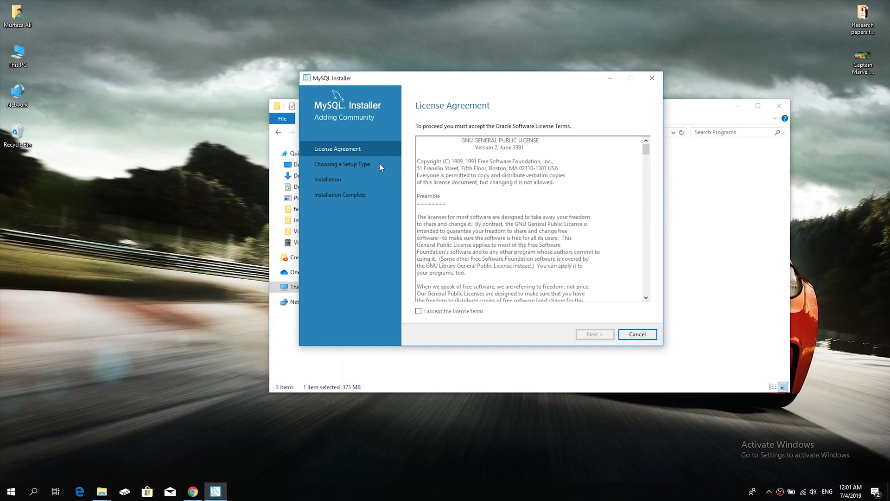
drag(646, 153, 639, 290)
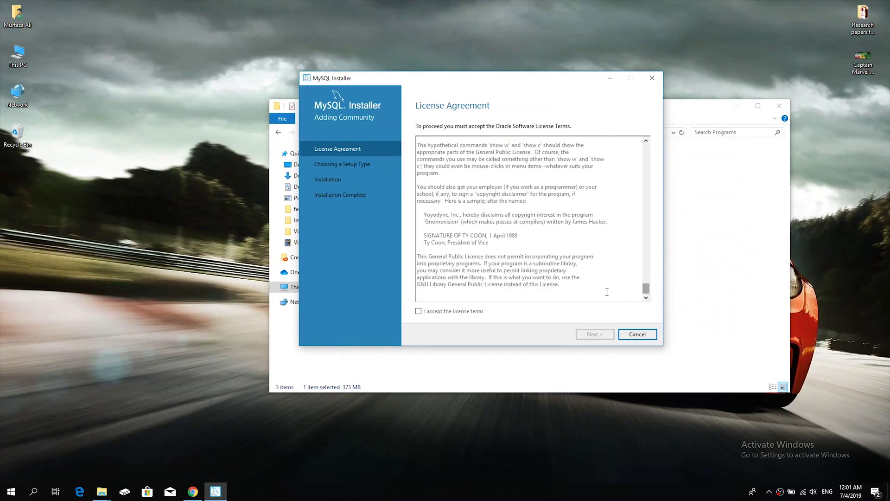
click(420, 312)
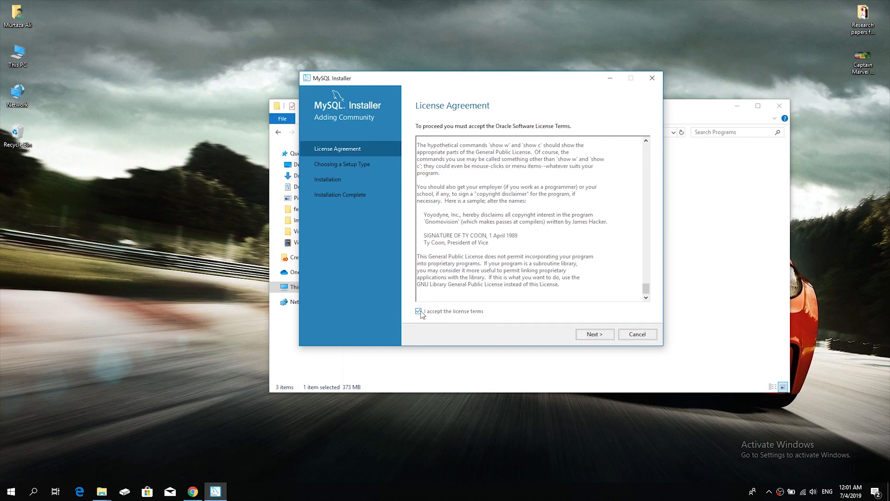
click(594, 334)
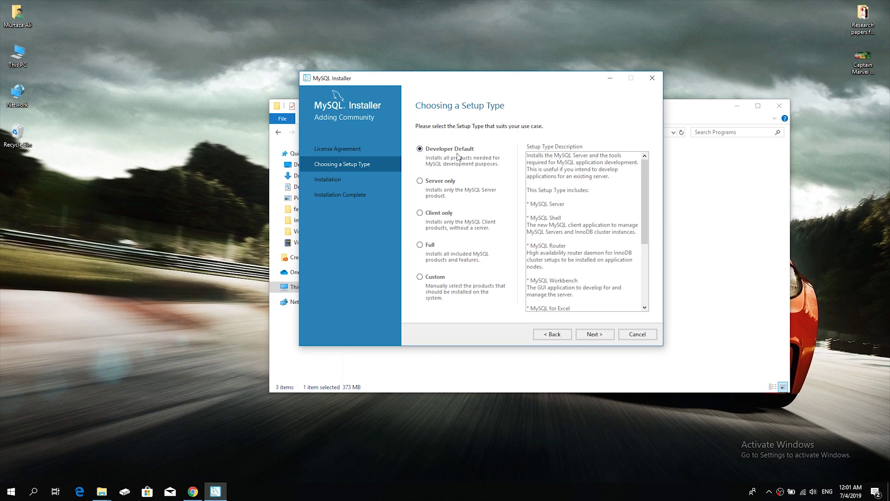
Continue with Developer Default, inspect the MySQL for Visual Studio 1.2.8 requirement, and proceed past Check Requirements
click(593, 335)
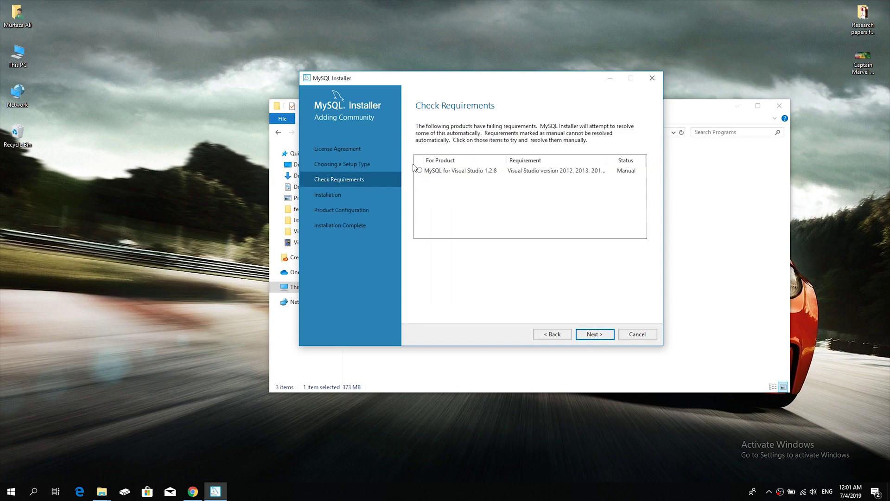
click(421, 172)
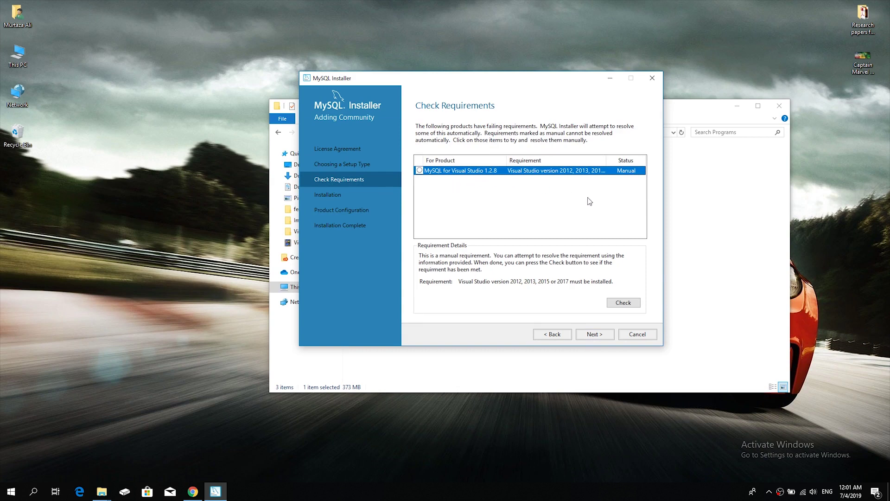
click(593, 335)
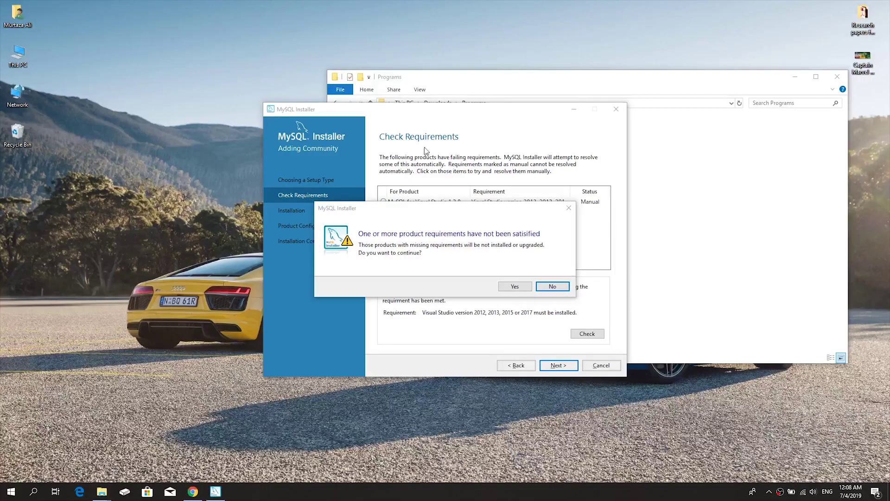
Confirm continuing despite unmet requirements, install all 8.0.16 products, and advance to Product Configuration
click(507, 288)
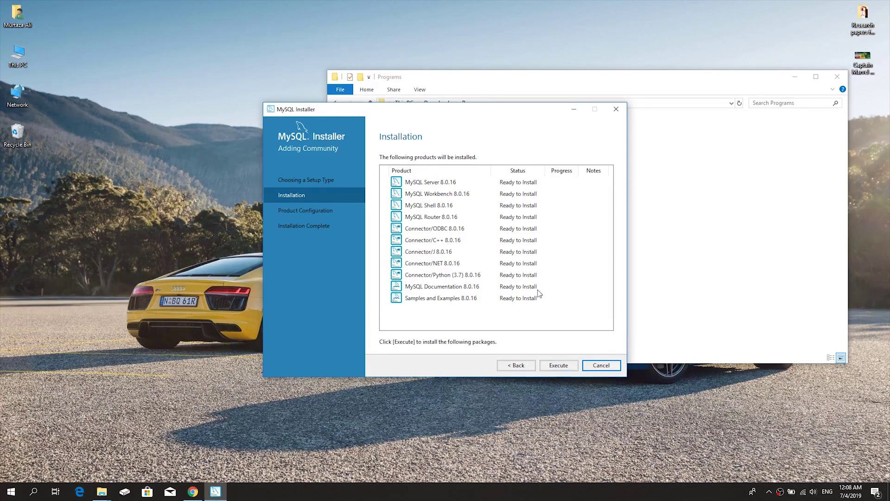
click(556, 366)
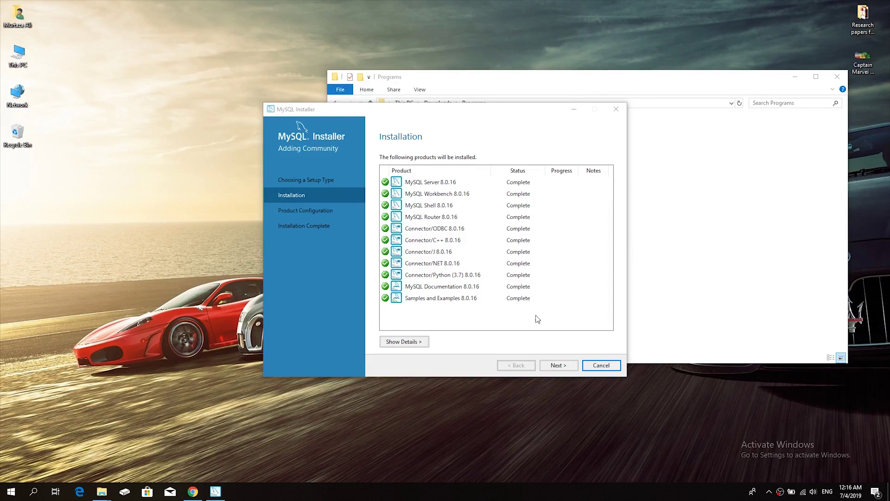
click(556, 366)
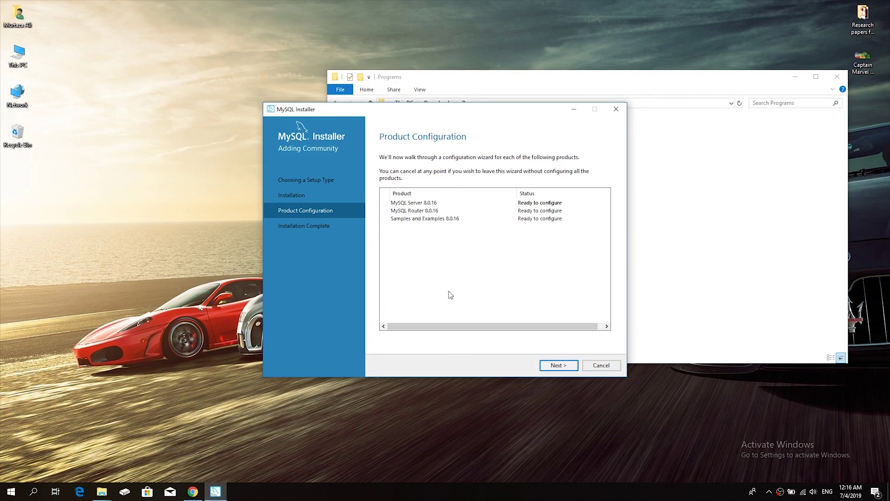
Configure MySQL Server 8.0.16 as a standalone Development Computer on port 3306
click(548, 369)
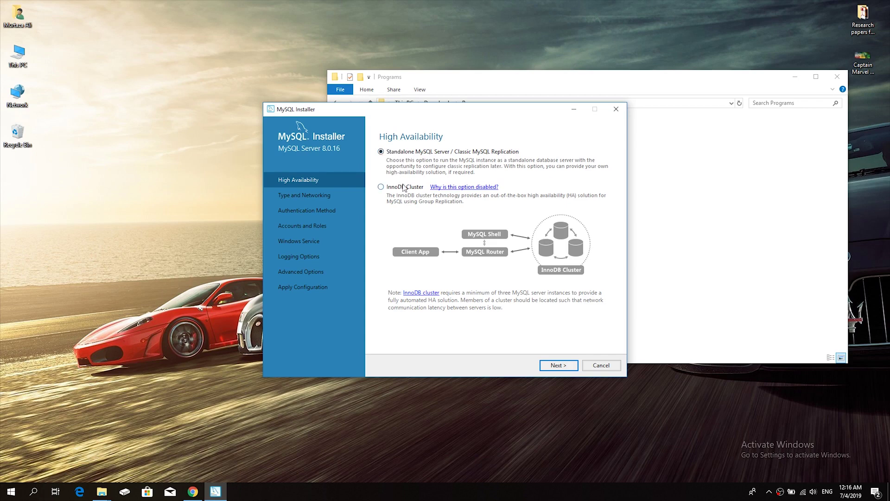
click(553, 365)
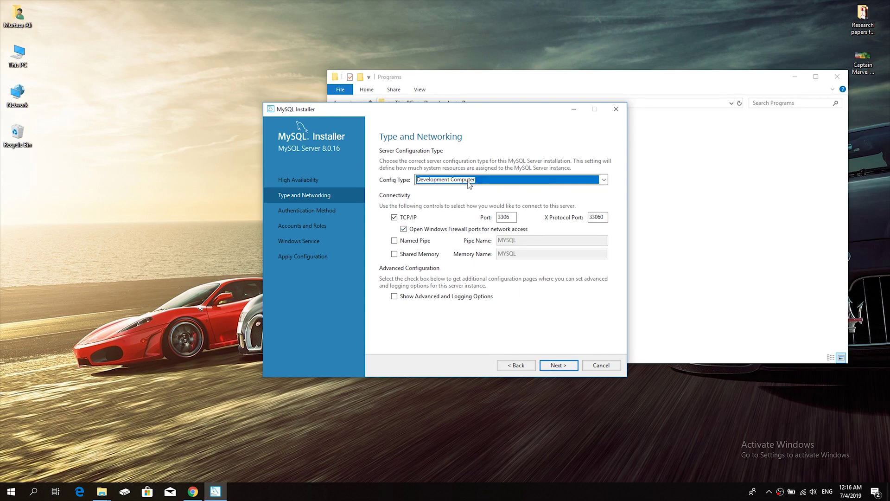
click(469, 184)
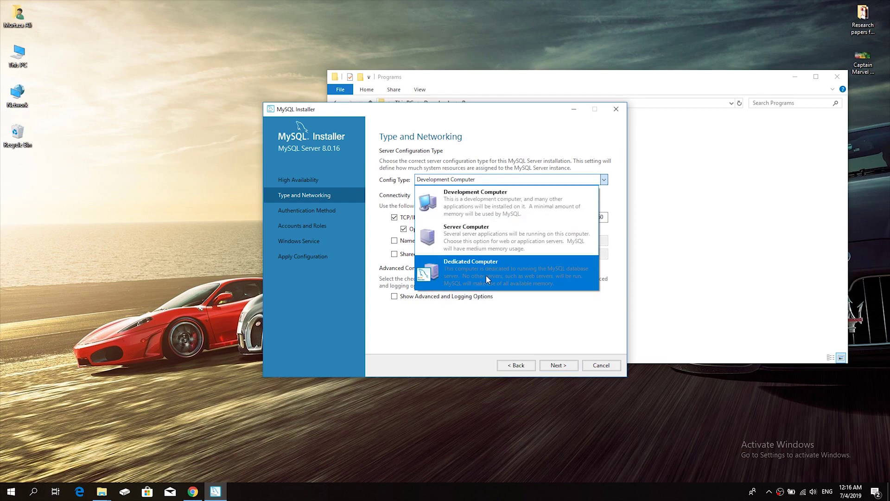
click(490, 204)
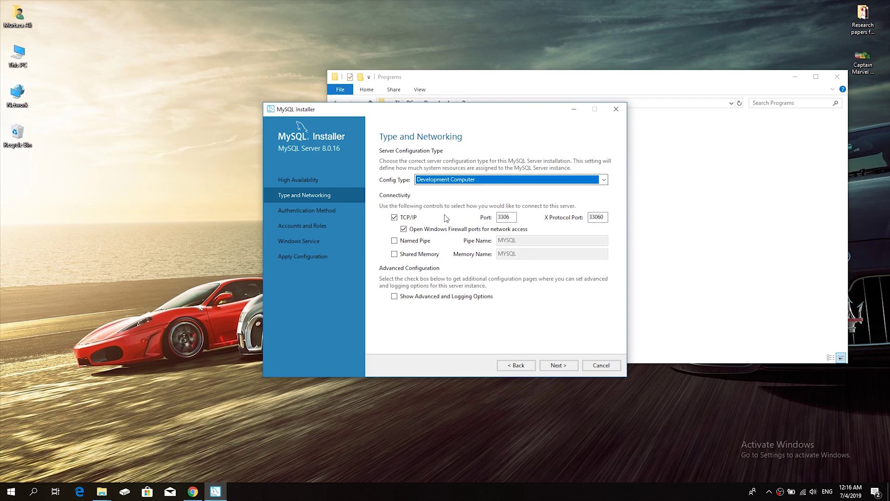
double_click(505, 221)
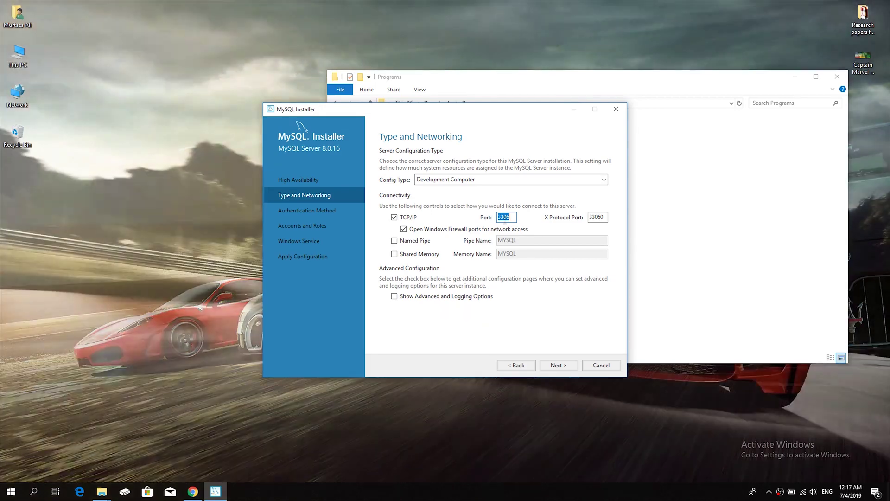
click(505, 220)
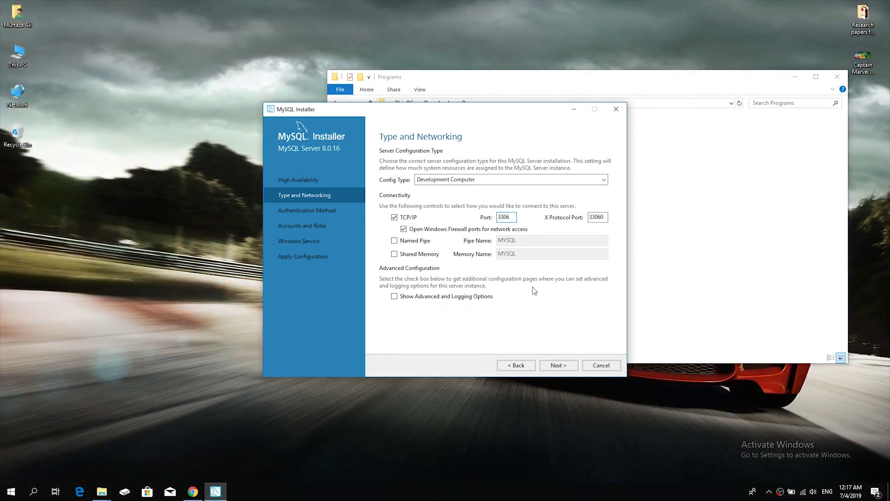
click(559, 365)
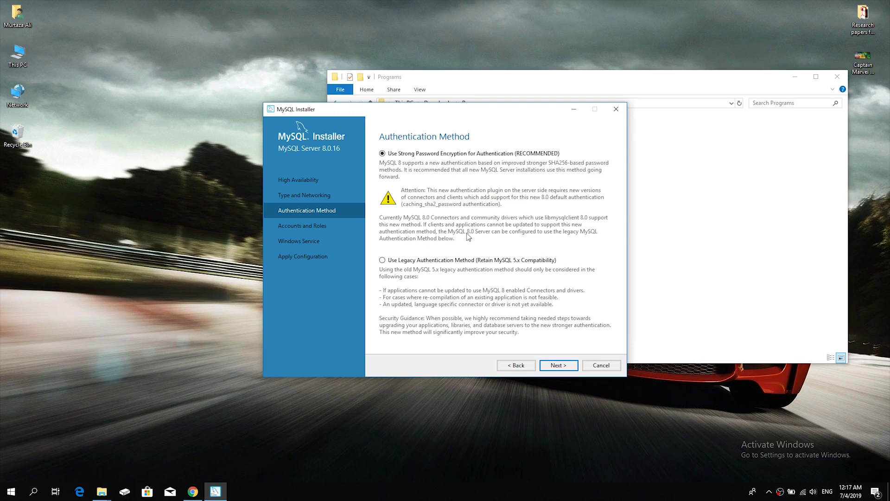
Keep strong password encryption, enter and confirm the root password, and start adding a user
click(559, 366)
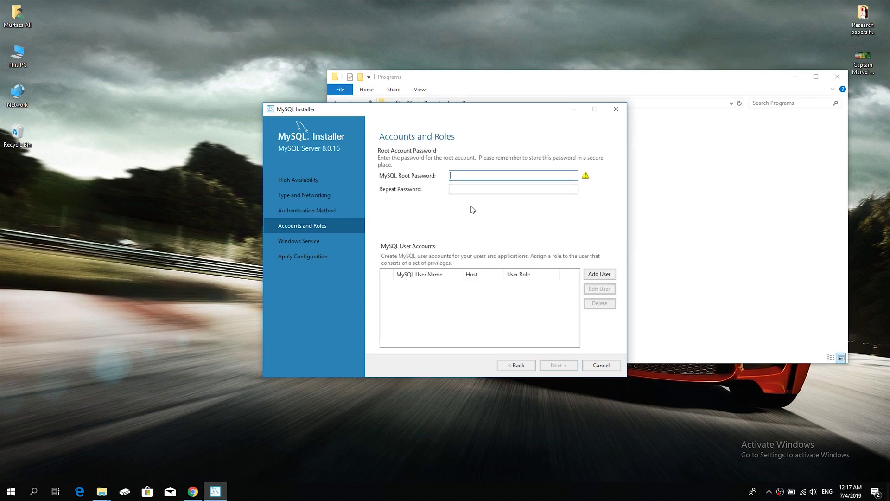
click(461, 176)
text(•••••••••)
key(Tab)
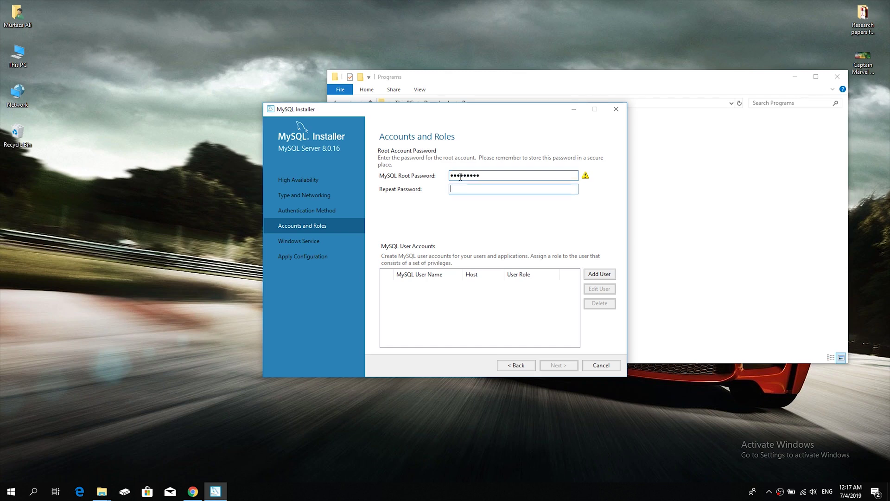
text(••••••••)
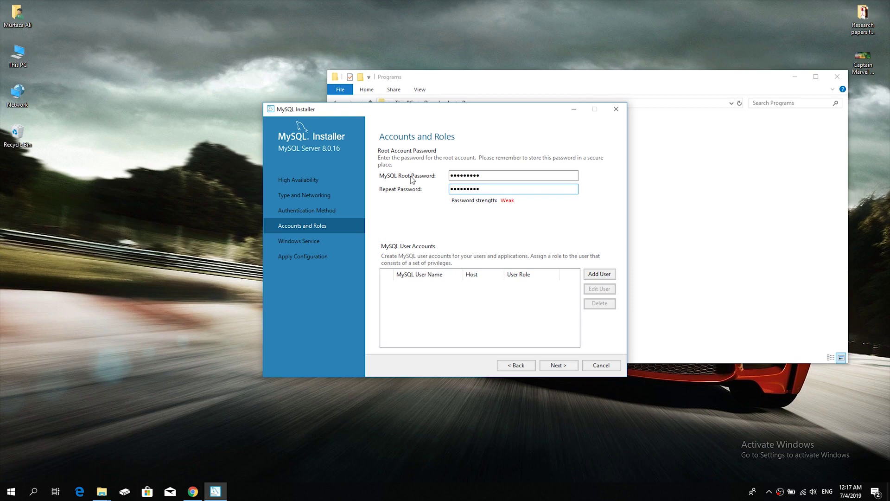
click(598, 275)
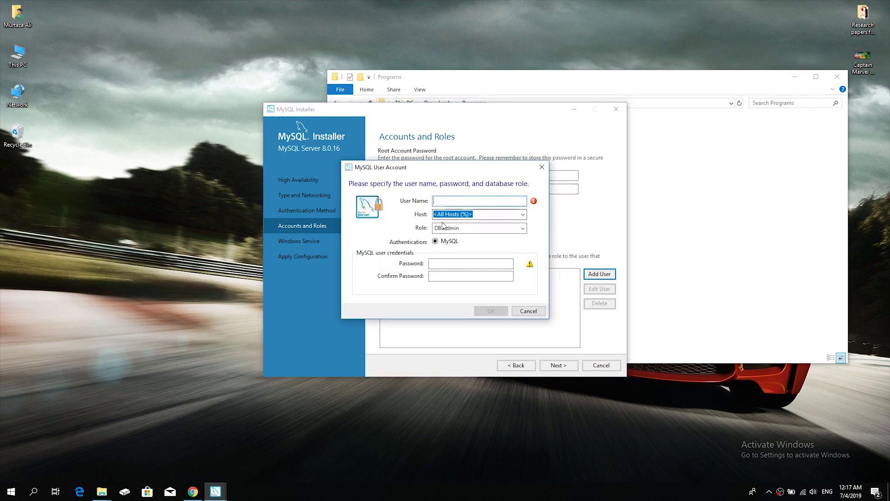
Enter the new user's name, keeping host All Hosts (%) and role DB Admin
text(ArifRk)
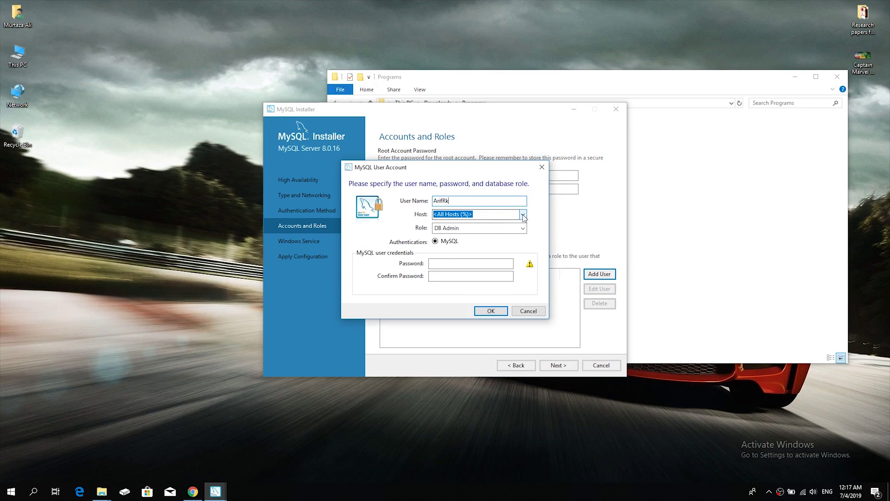
click(523, 215)
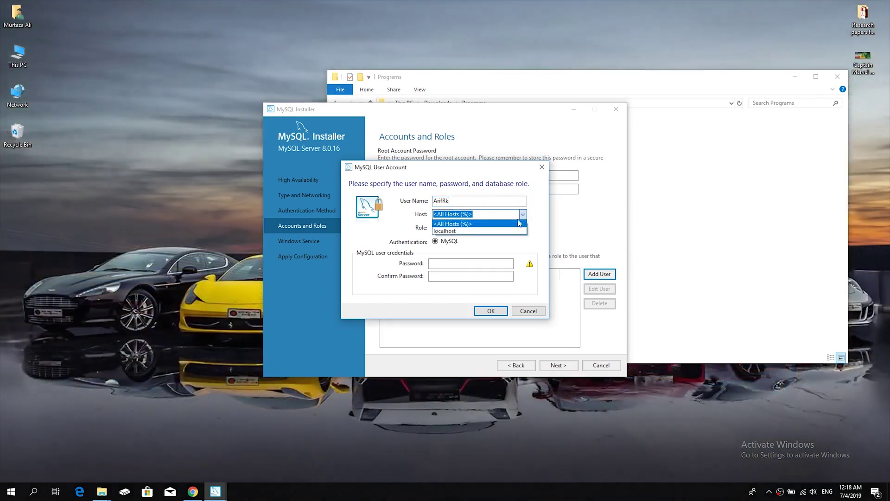
click(462, 224)
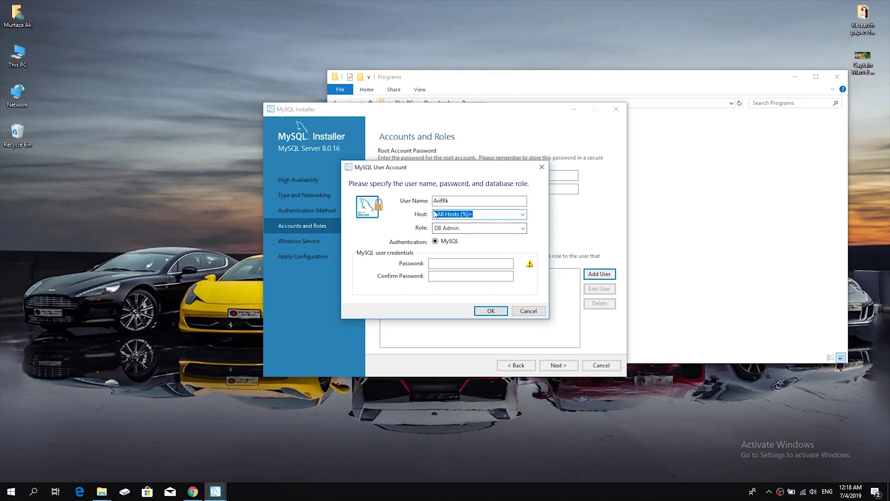
click(487, 231)
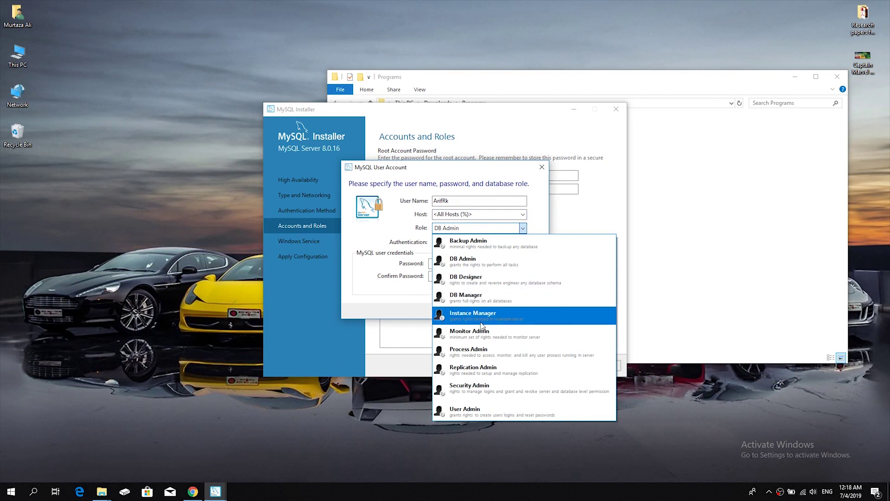
click(471, 263)
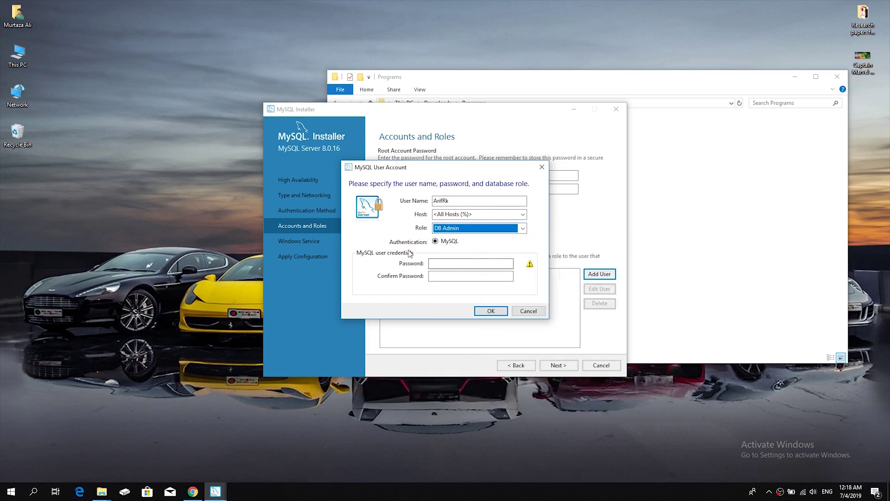
Enter and confirm the user's password, save the account, and continue to Windows Service settings
click(465, 265)
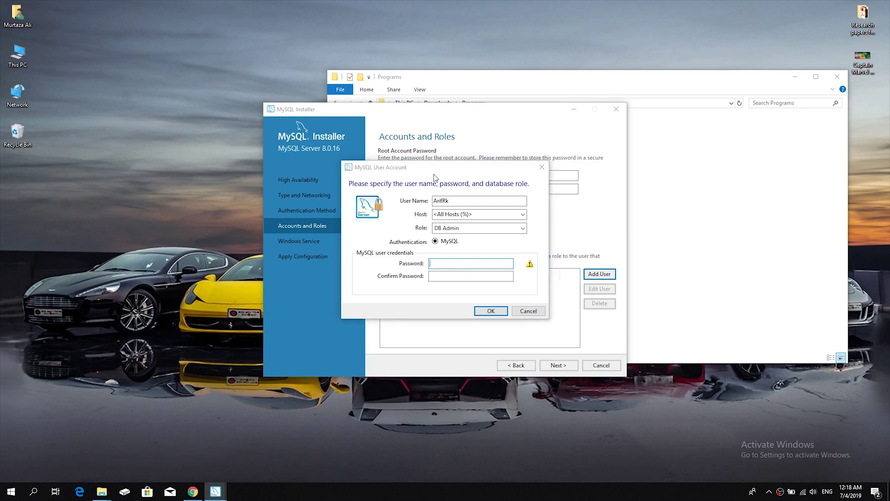
text(1234)
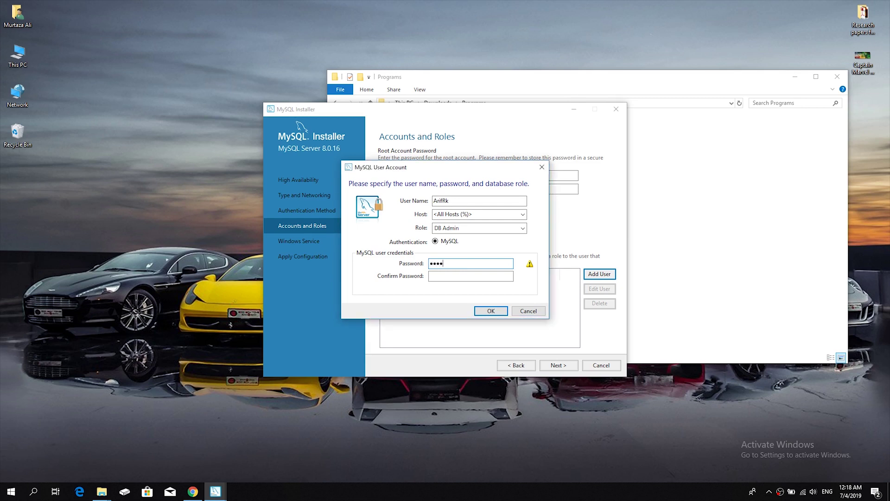
text(56789)
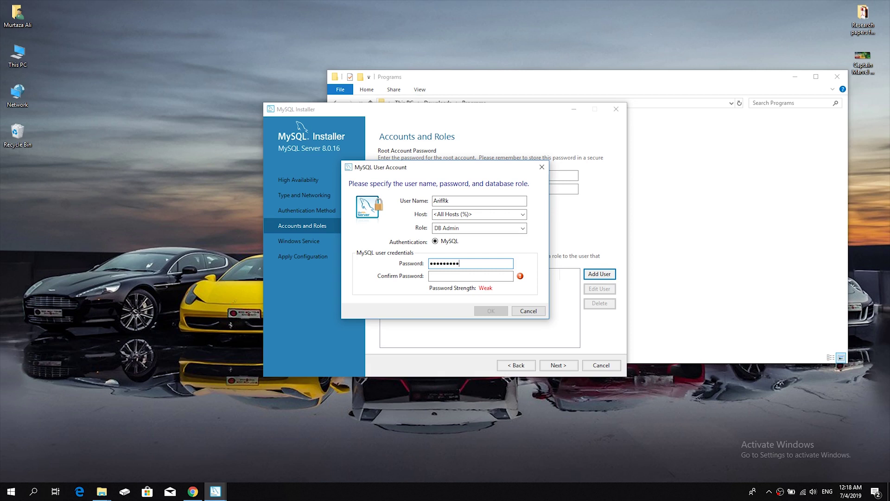
text(123456789)
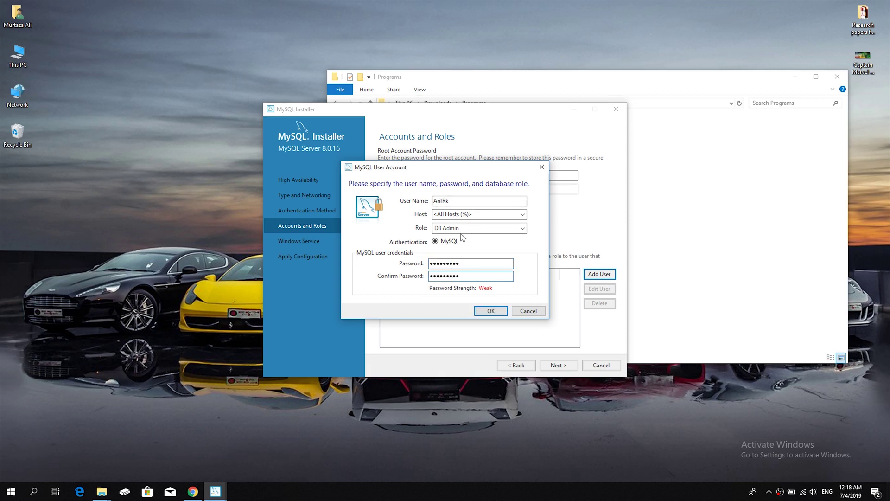
click(489, 310)
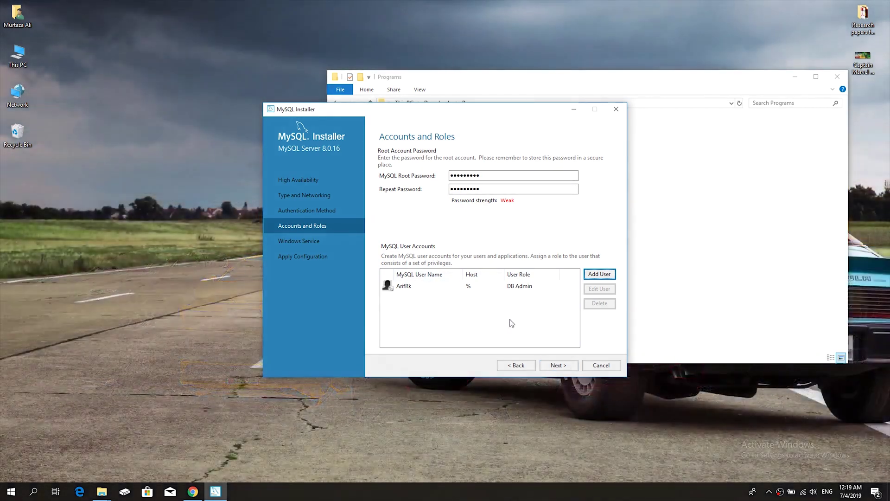
click(558, 366)
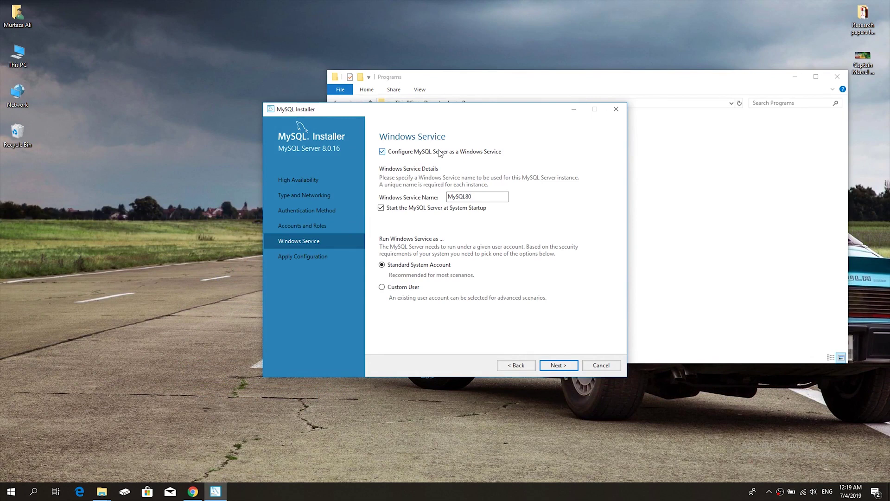
Keep service name MySQL80, then execute and finish the MySQL Server 8.0.16 configuration
double_click(465, 199)
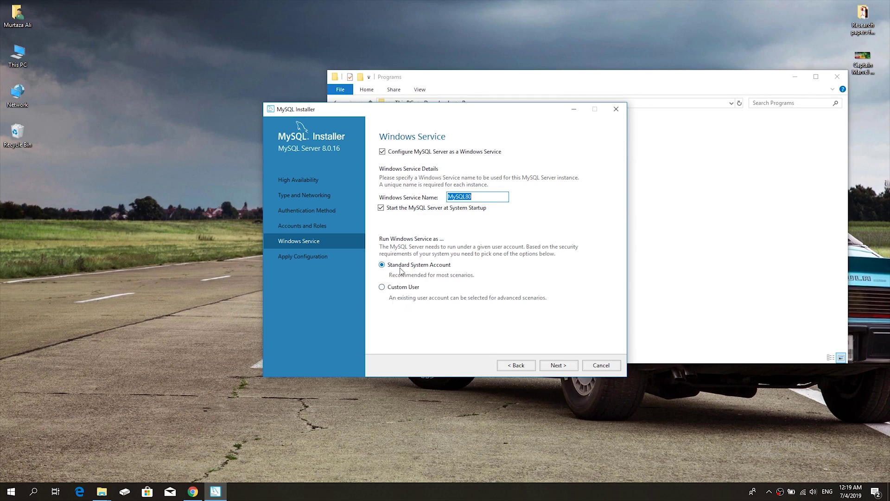
click(553, 366)
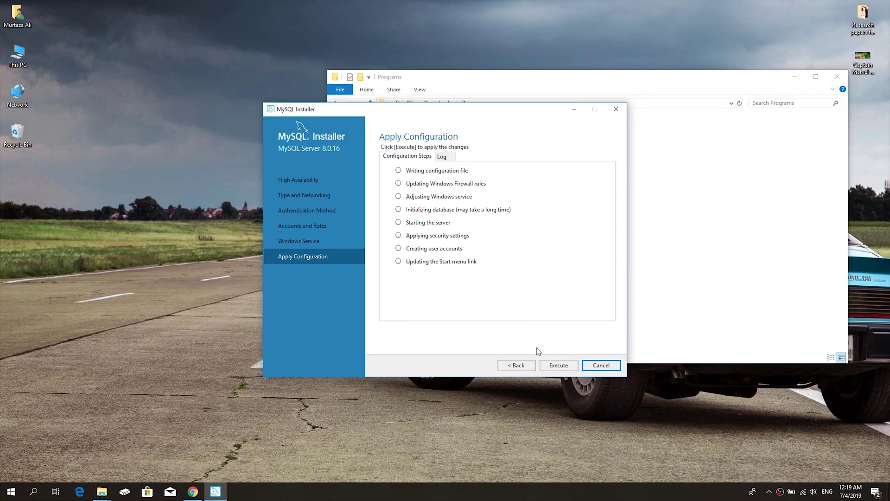
click(557, 366)
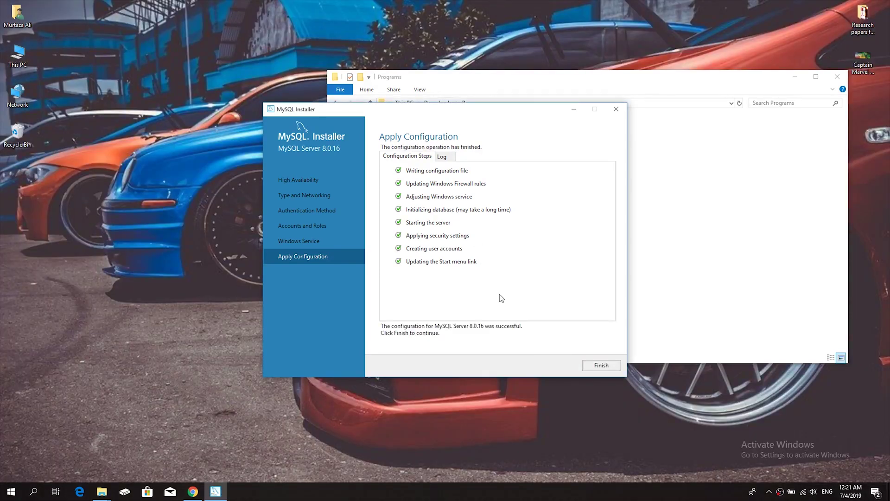
click(592, 367)
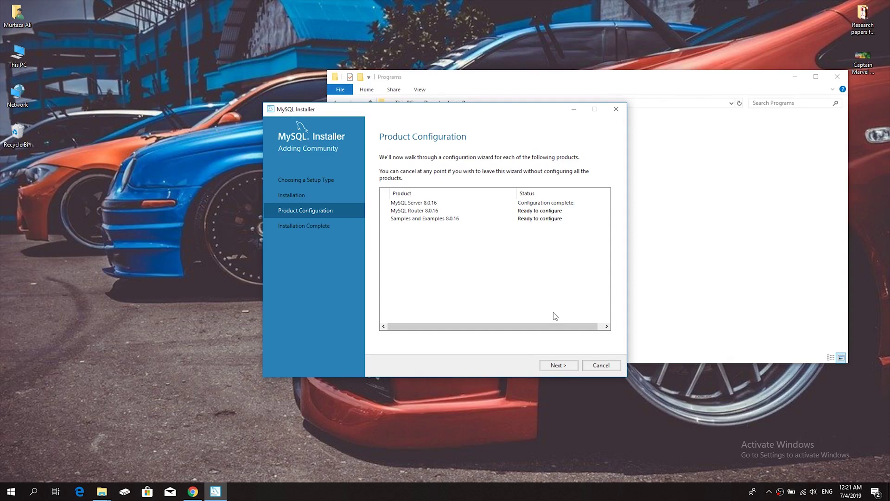
Finish MySQL Router 8.0.16 configuration without InnoDB cluster bootstrapping
click(557, 366)
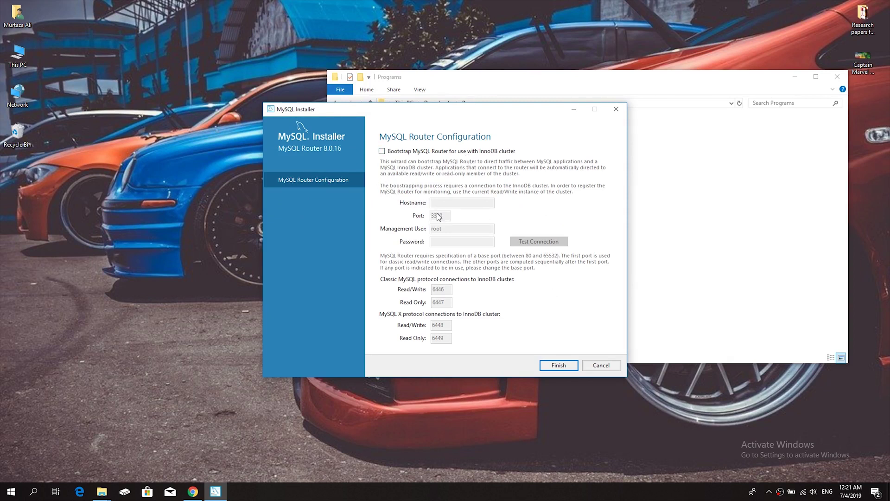
click(559, 366)
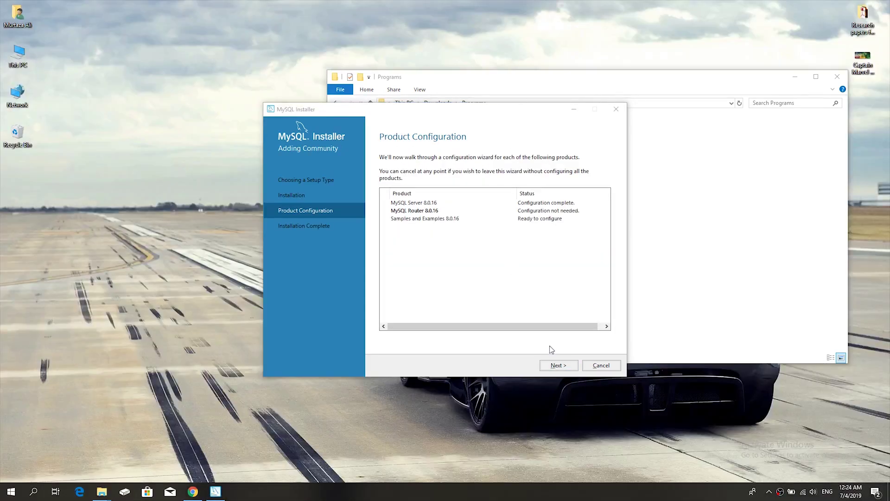
Enter the root password for Samples and Examples and verify the connection with Check
click(552, 367)
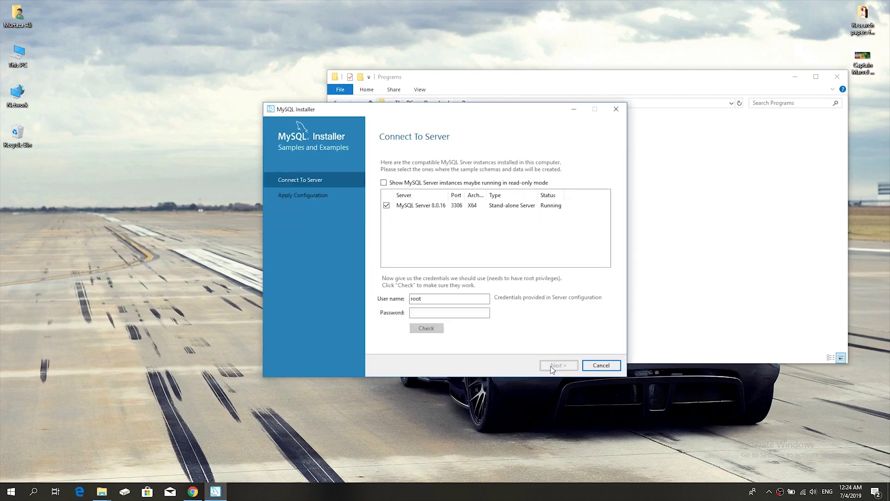
click(415, 312)
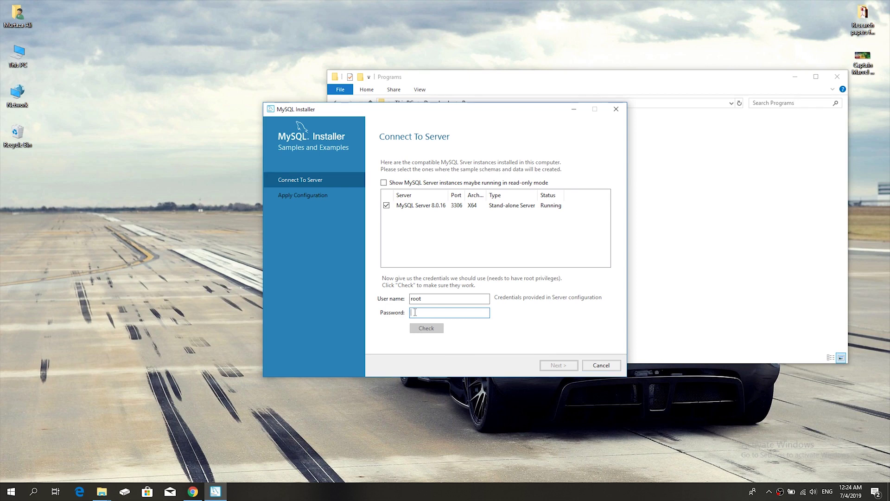
text(********)
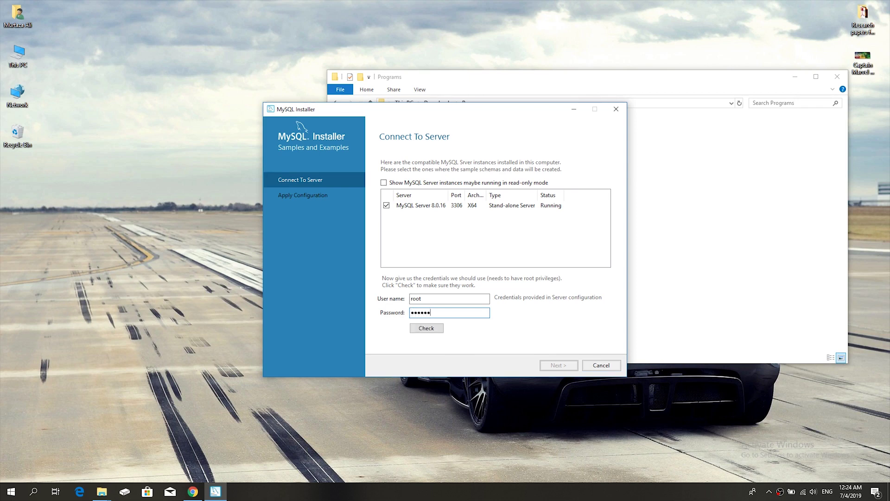
click(420, 328)
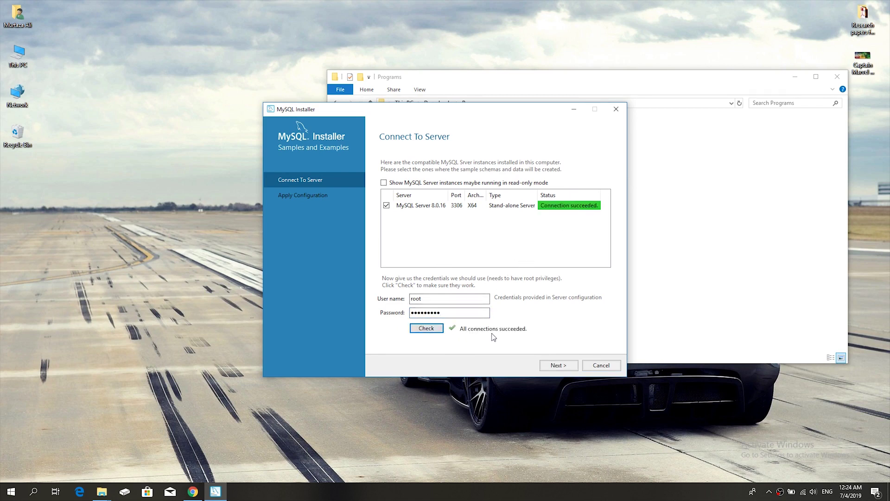
Execute the Samples and Examples 8.0.16 scripts, finish, and reach Installation Complete
click(556, 366)
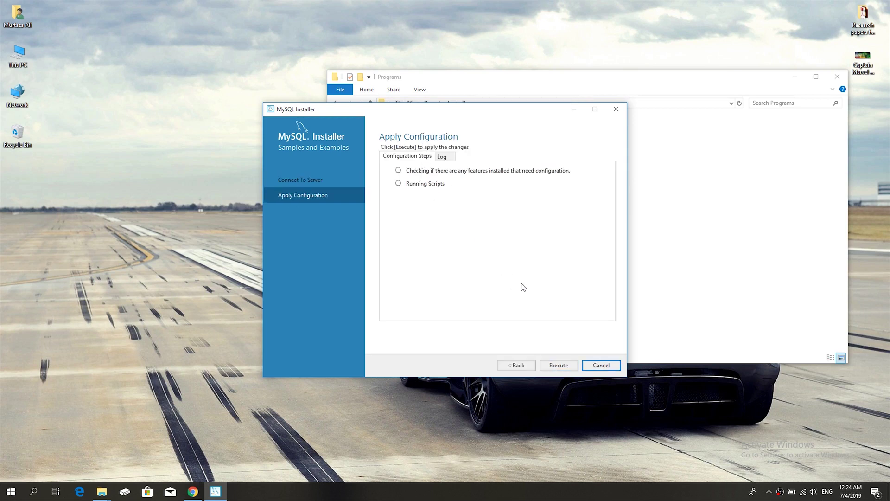
click(554, 366)
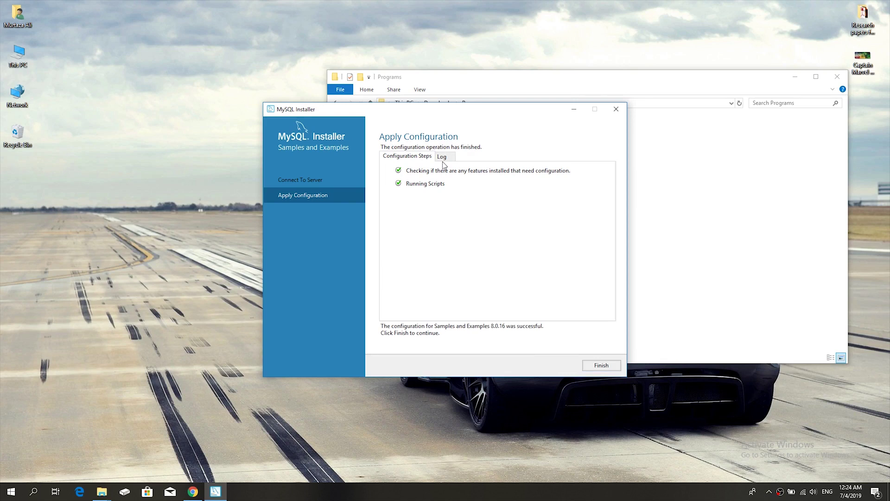
click(597, 366)
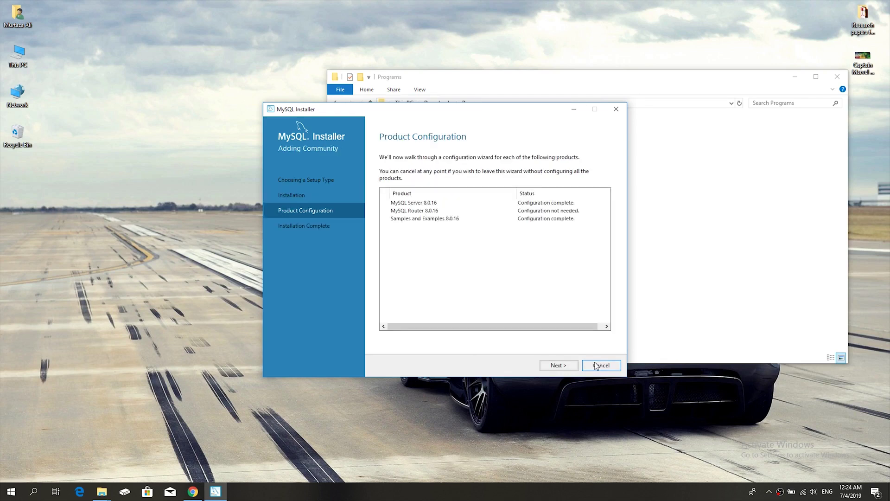
click(557, 365)
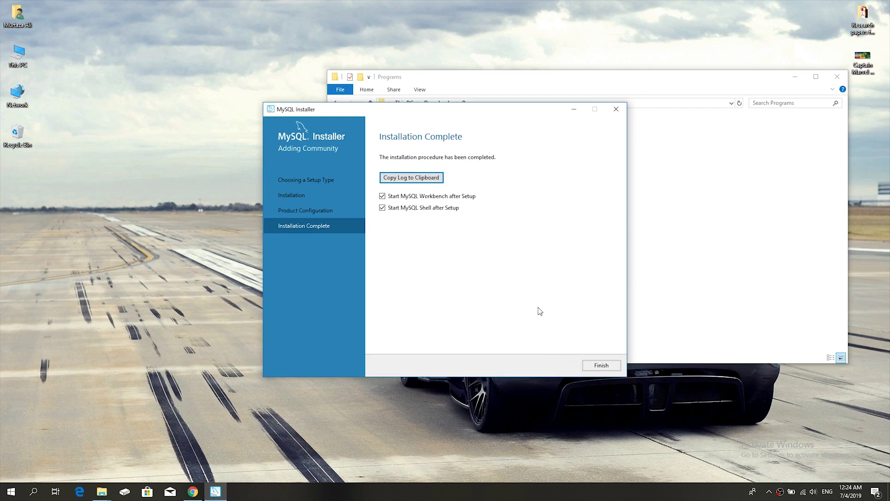
Close the installer, launching Workbench and Shell, move Workbench aside, then bring it forward and open Start
click(598, 367)
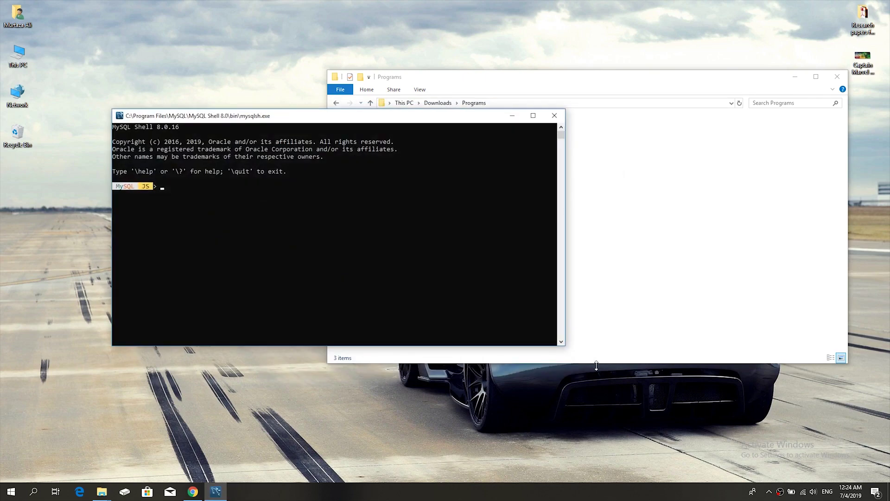
click(167, 190)
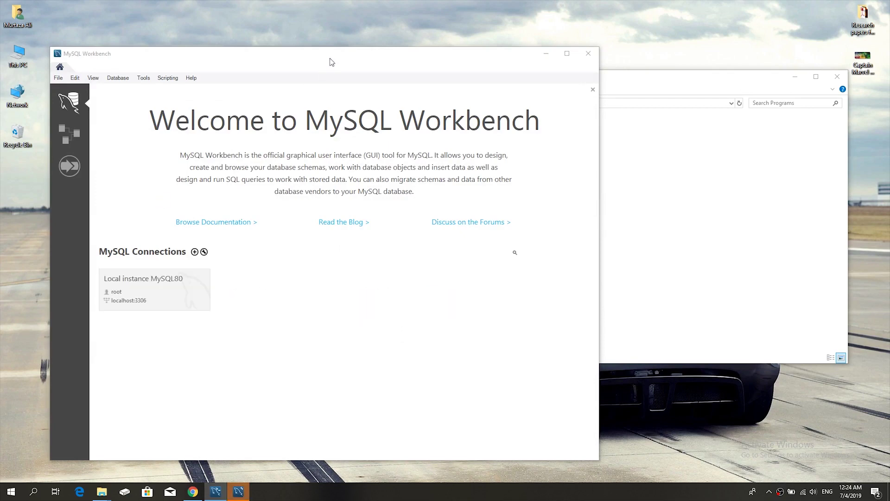
drag(332, 62, 453, 58)
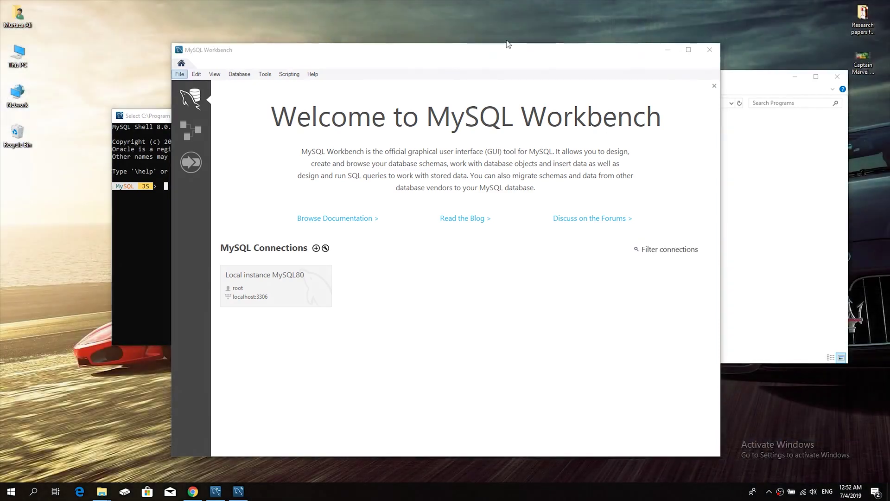
click(513, 63)
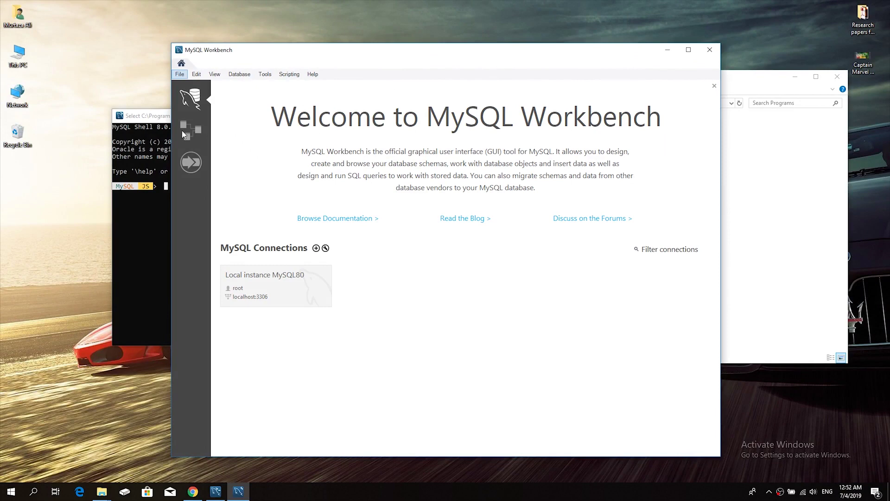
click(2, 495)
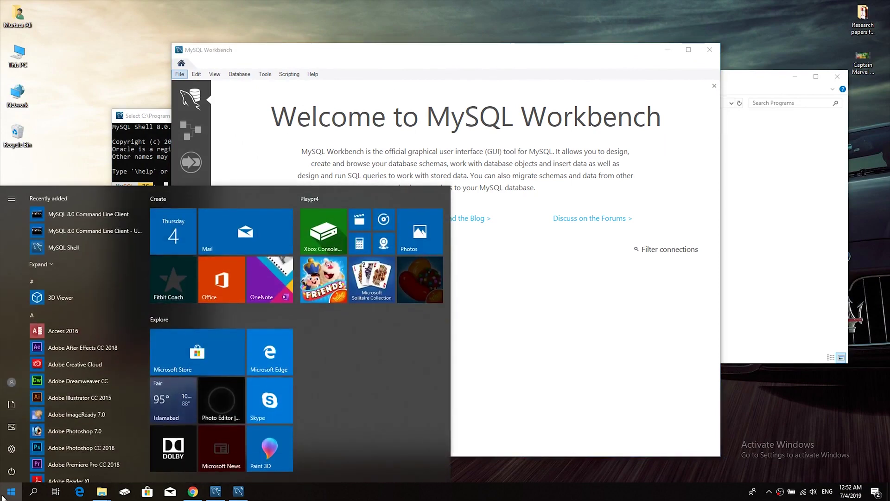
Browse the Start menu app list and expand the MySQL folder
key(Down)
key(Down)
key(Down)
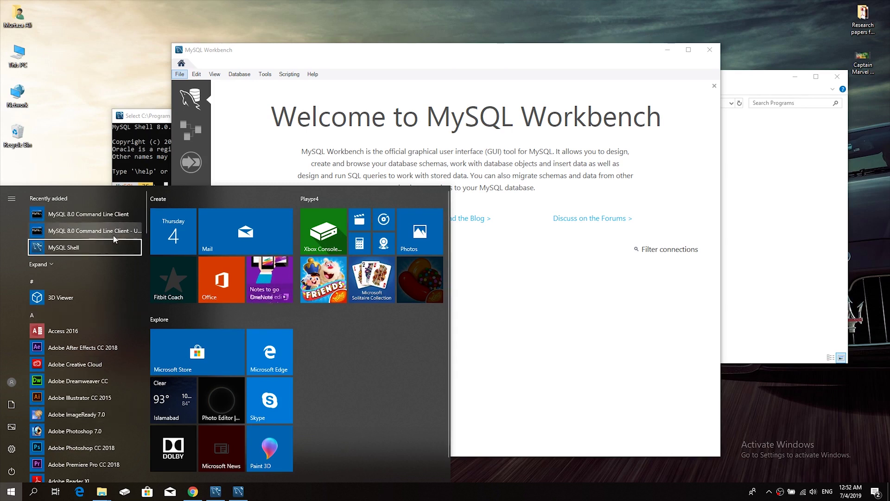
drag(145, 218, 146, 354)
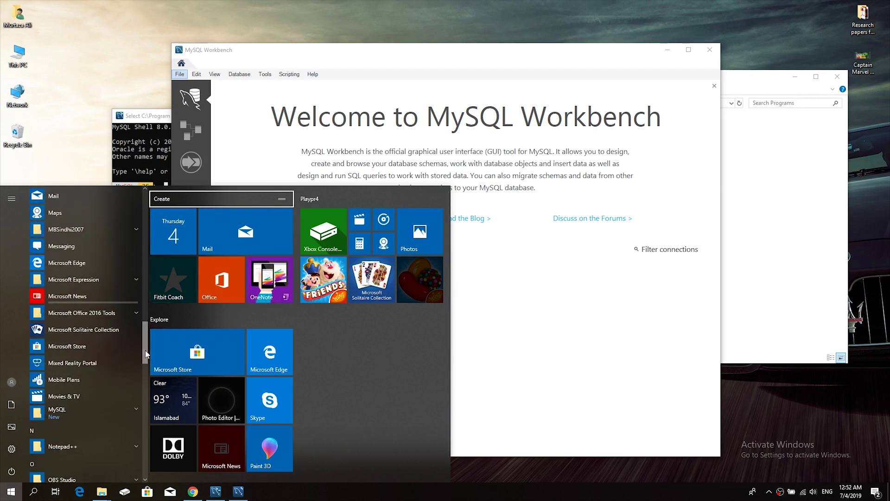
click(100, 411)
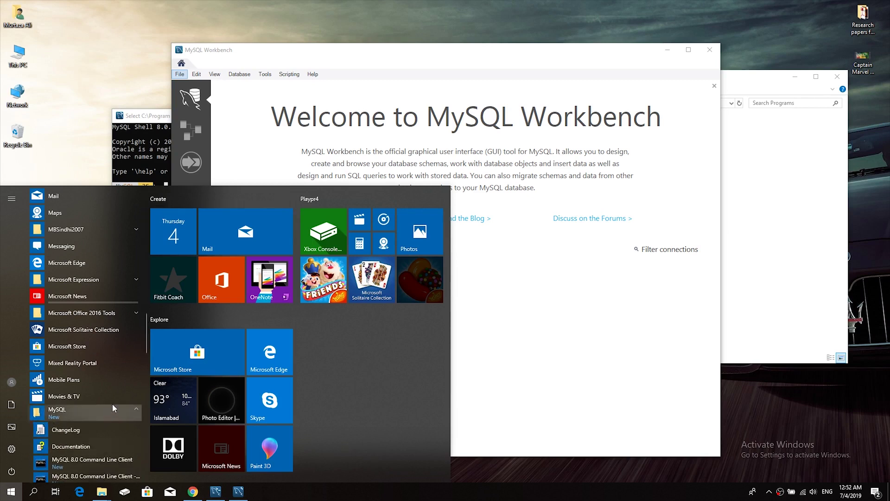
scroll(144, 354, down, 1)
scroll(145, 355, down, 3)
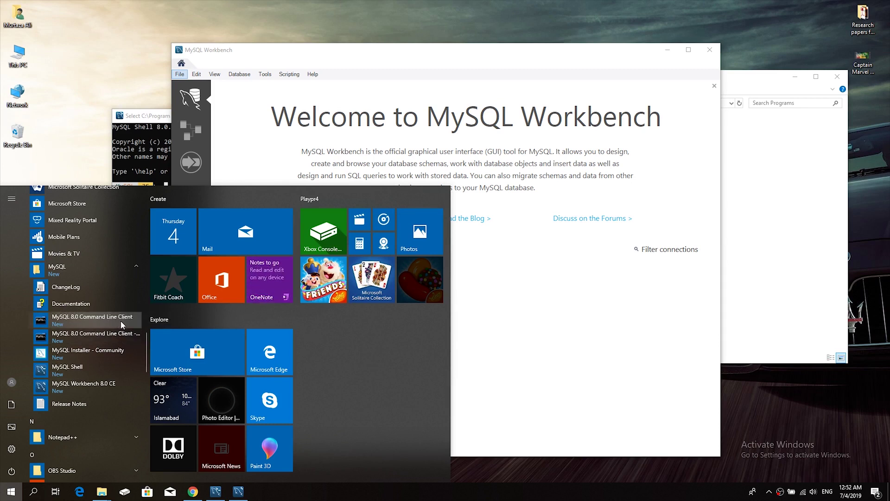
Close the Start menu and the MySQL Shell console, leaving Workbench in front
click(98, 167)
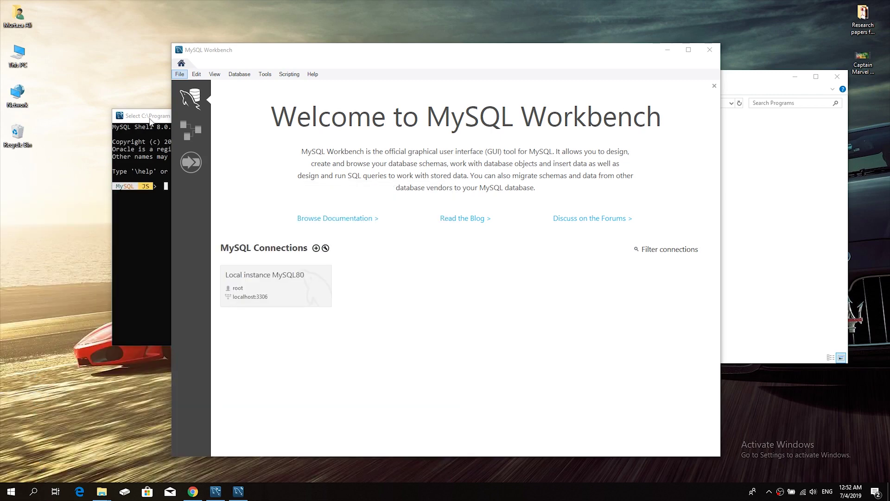
click(151, 118)
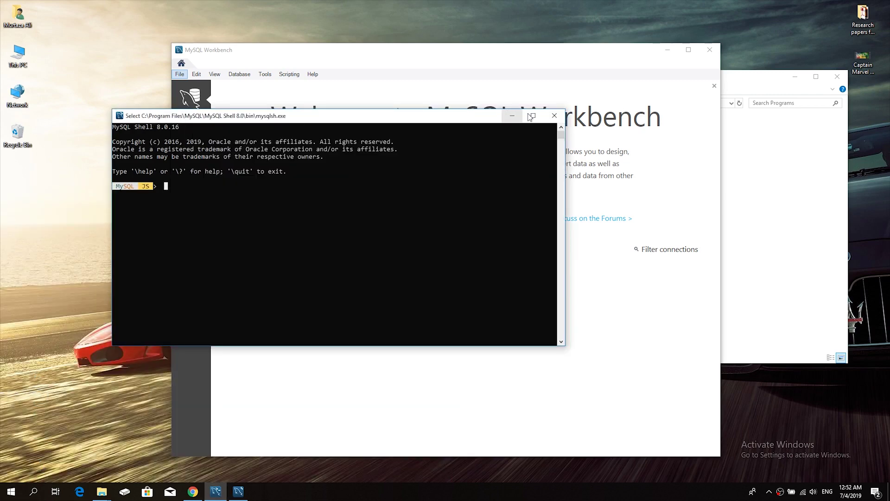
click(549, 119)
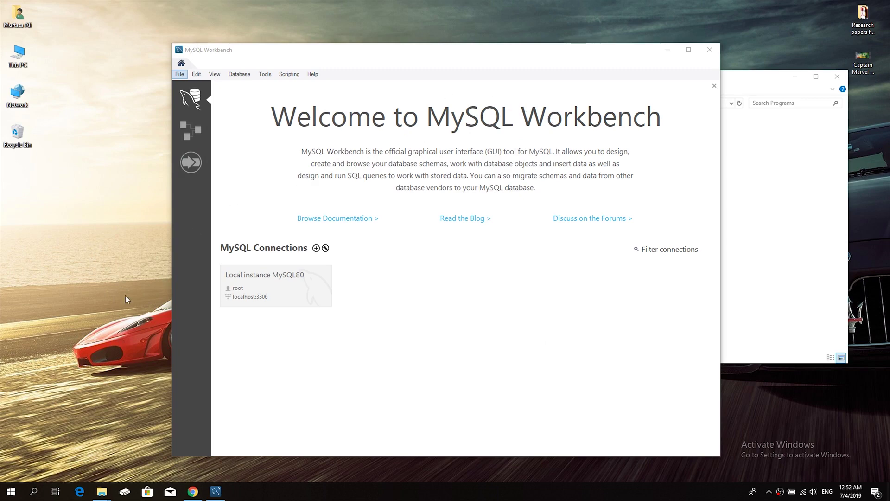
Reopen the Start menu and expand the MySQL folder to show MySQL 8.0 Command Line Client
click(11, 491)
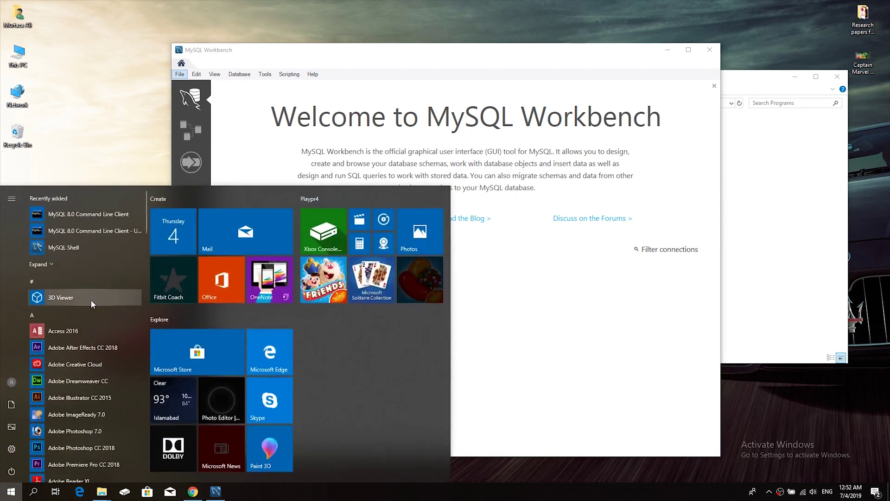
scroll(125, 321, down, 15)
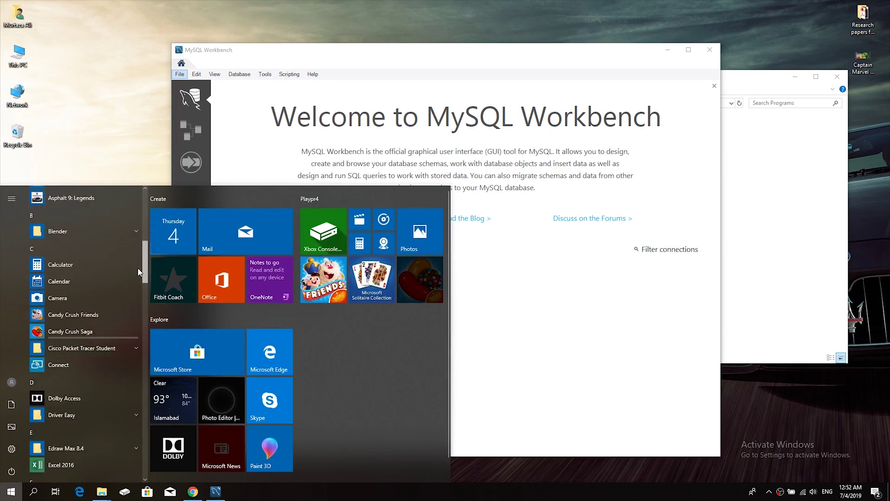
scroll(133, 347, down, 3)
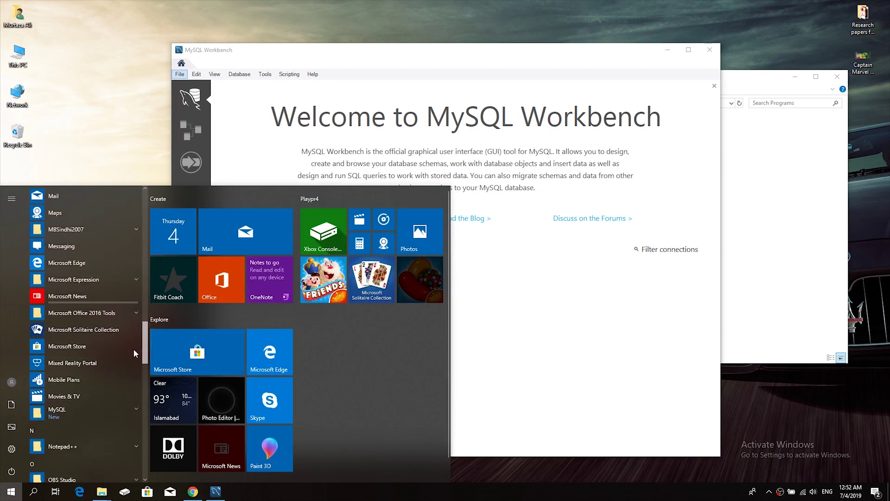
click(115, 399)
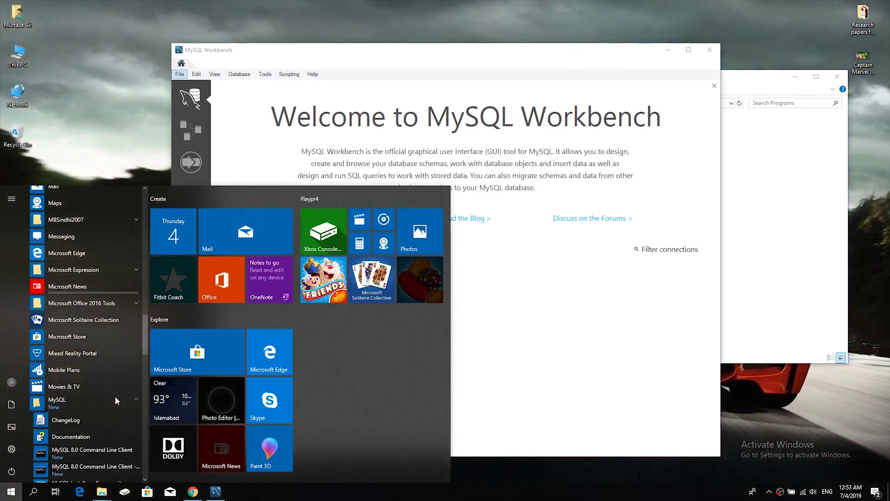
Launch MySQL 8.0 Command Line Client, log in with the root password, and run 'show databases;'
click(98, 451)
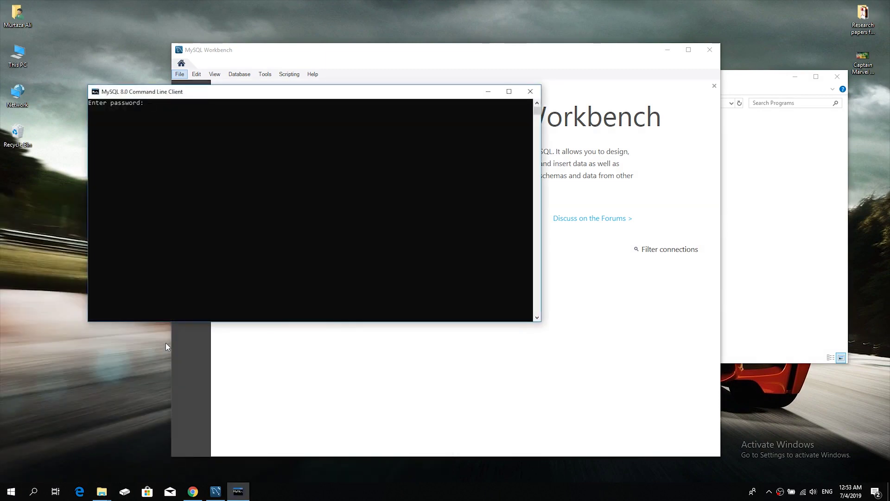
drag(145, 93, 246, 95)
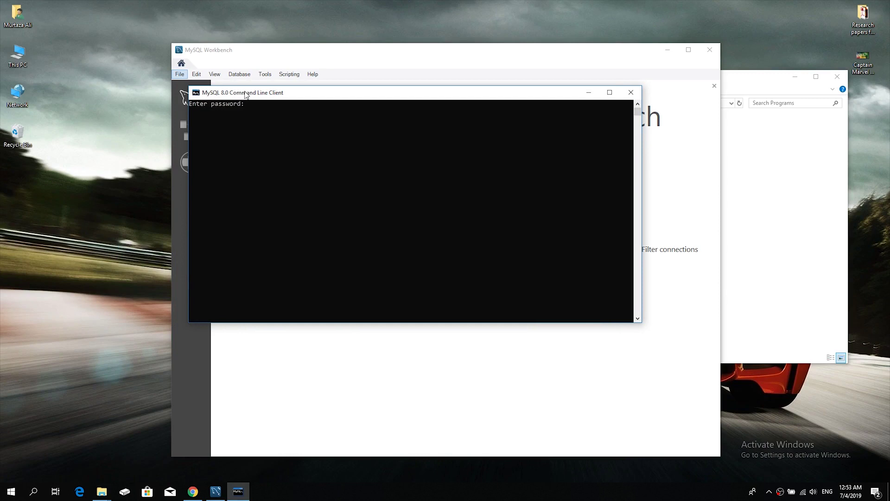
text(*********)
key(Return)
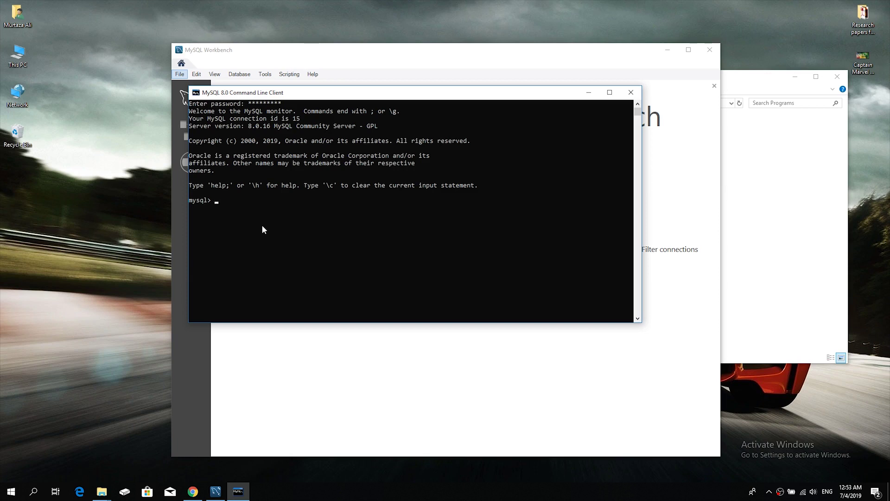
text(show databases;)
key(Return)
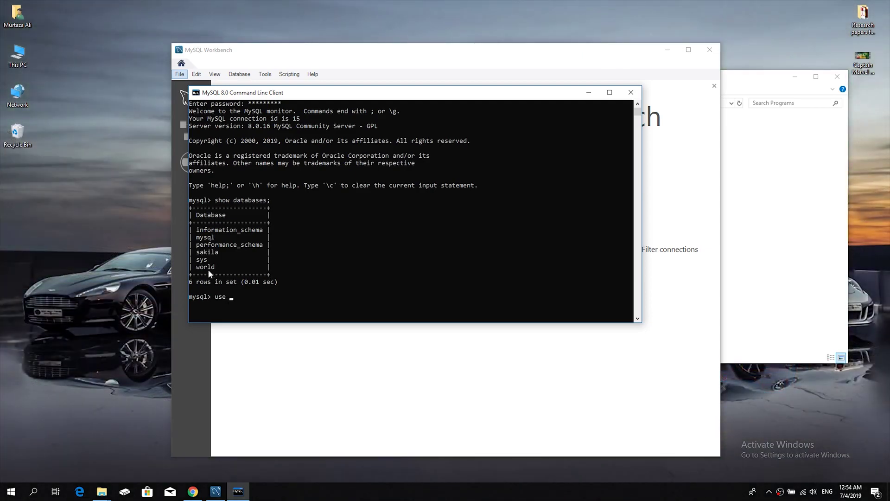
Switch to the world database with 'use world;', correcting a typo
text(work)
key(BackSpace)
text(ld;)
key(Return)
Run 'show tables;' to list city, country and countrylanguage, then bring Workbench forward
text(show tables)
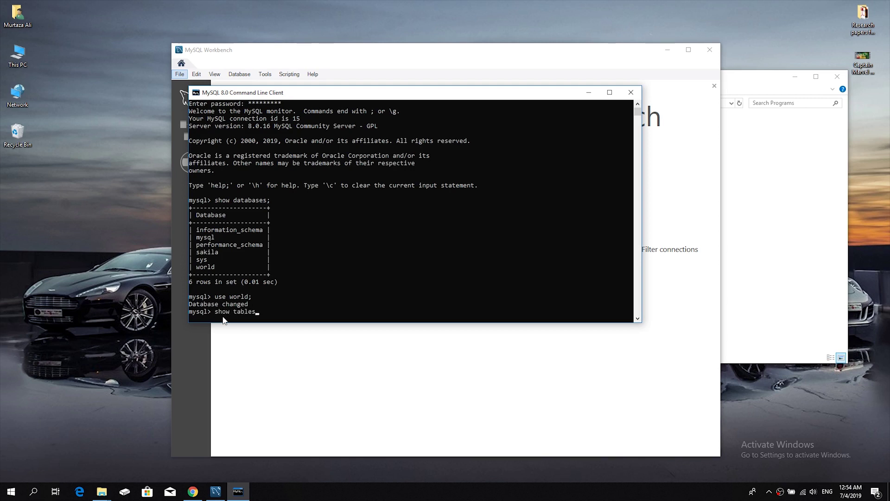
text(;)
key(Return)
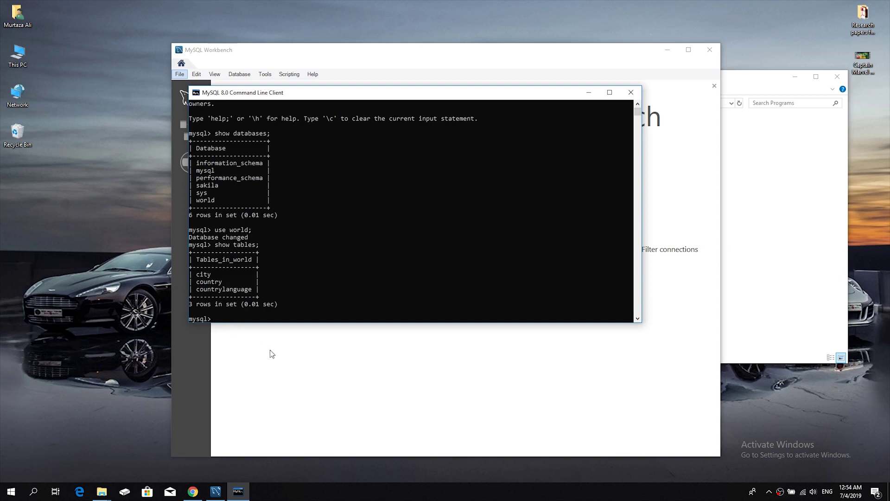
click(392, 62)
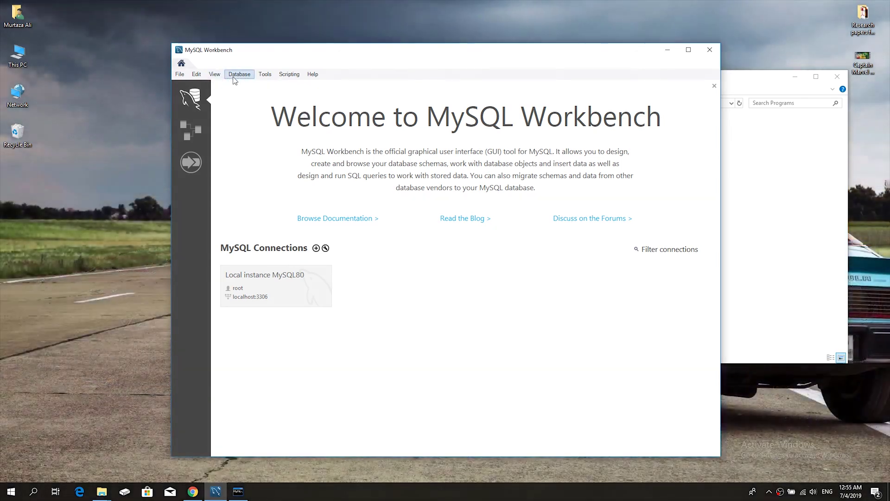
Open Database > Connect to Database and choose the Local instance MySQL80 connection
click(239, 74)
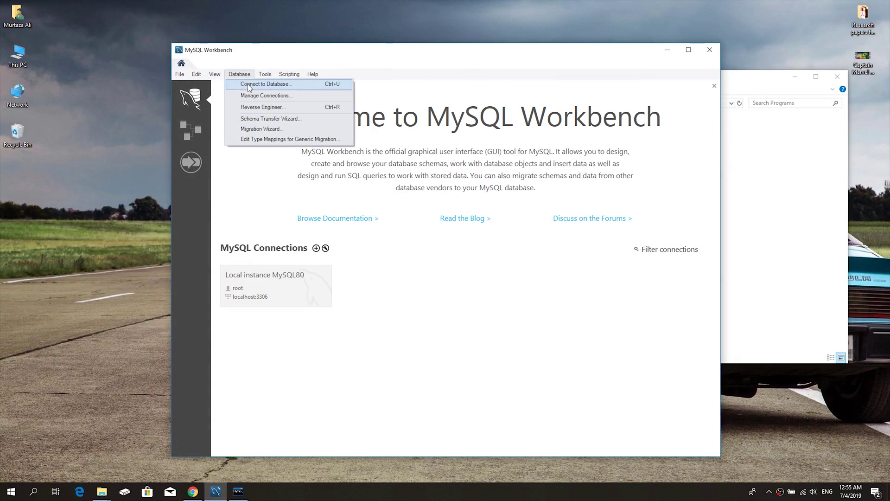
click(247, 84)
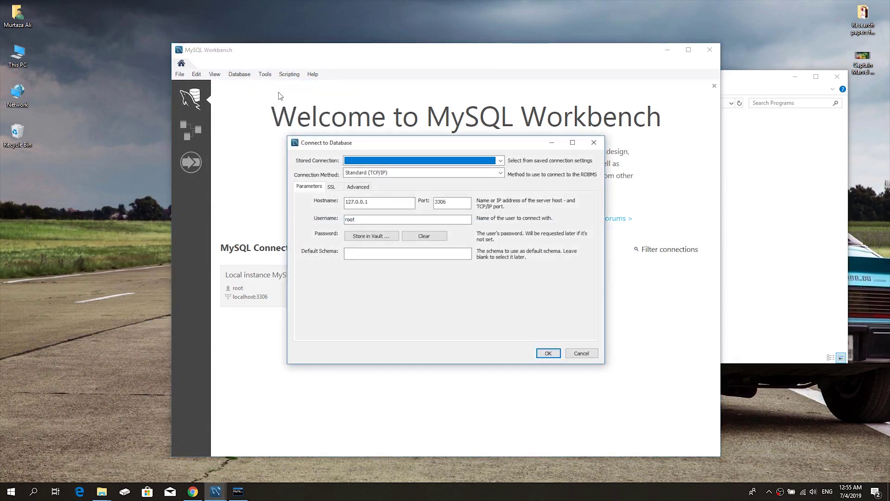
click(365, 161)
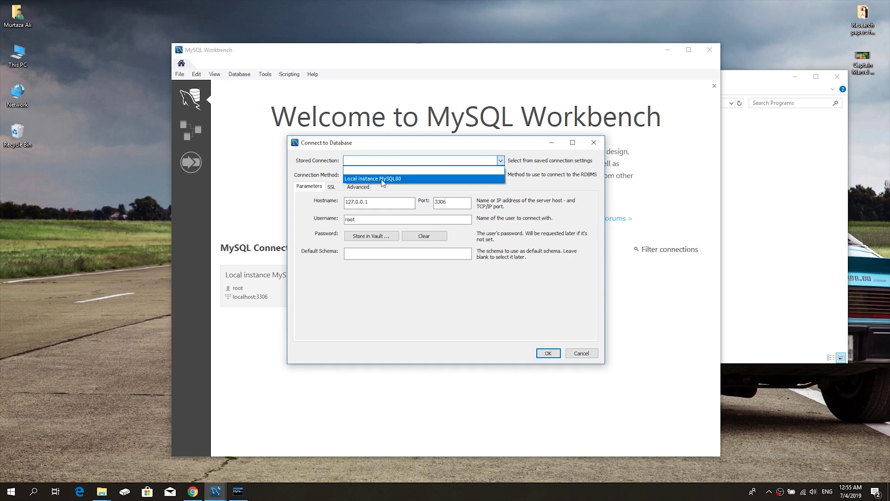
click(383, 179)
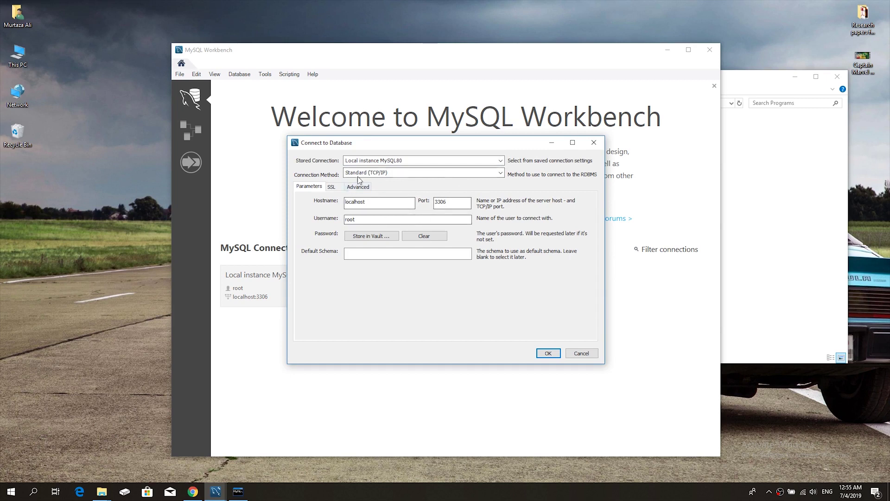
Store the root password in the vault and connect to Local instance MySQL80
click(361, 221)
click(376, 238)
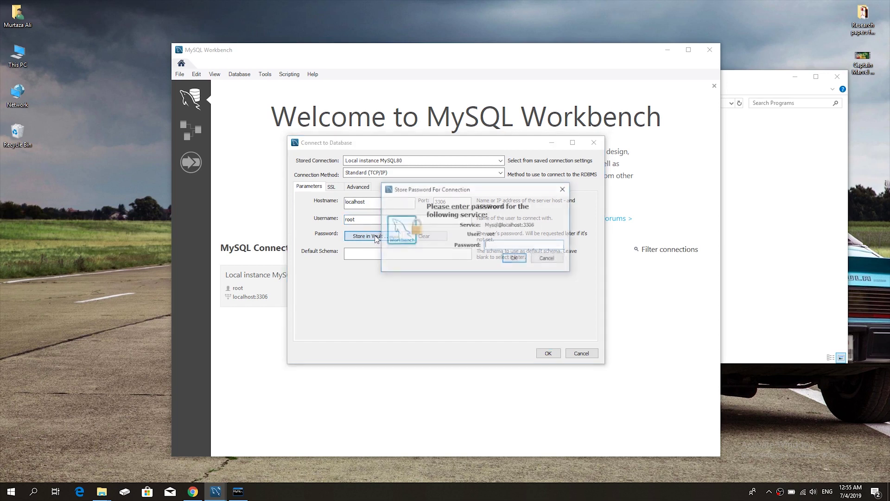
text(**)
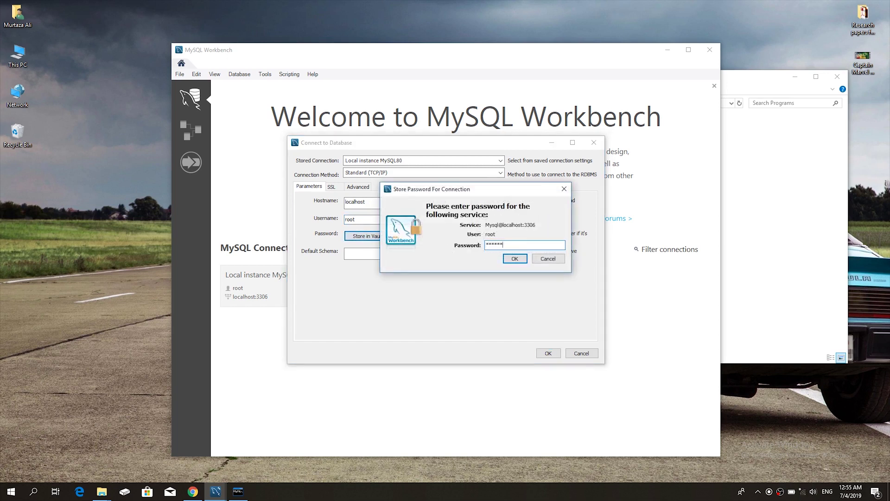
text(*)
click(511, 261)
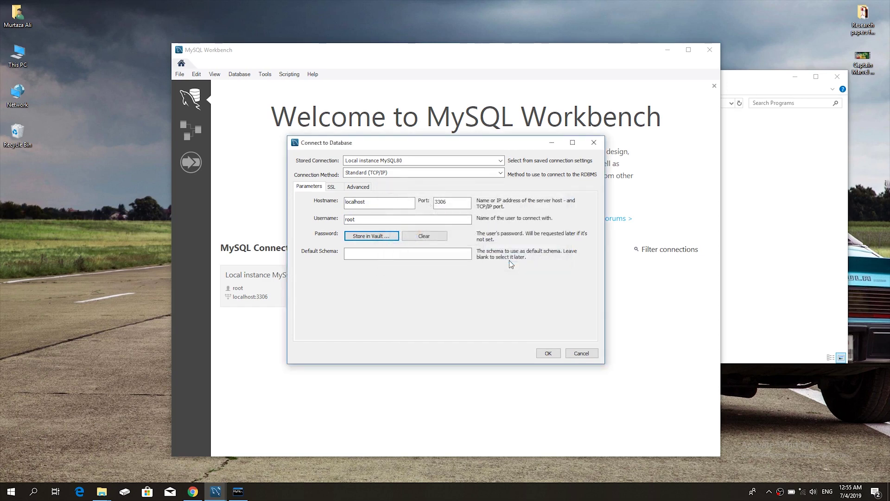
click(549, 354)
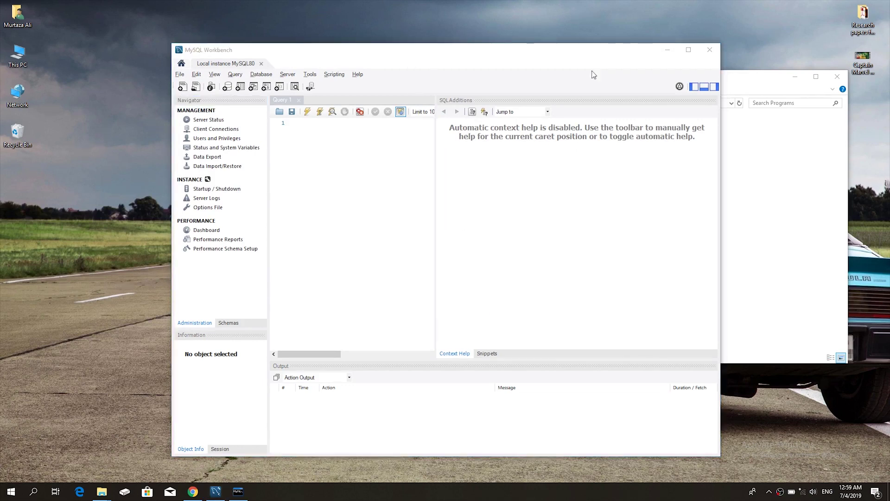
Narrow the SQL Additions panel and show the Schemas list with sakila, sys and world
drag(436, 232, 640, 266)
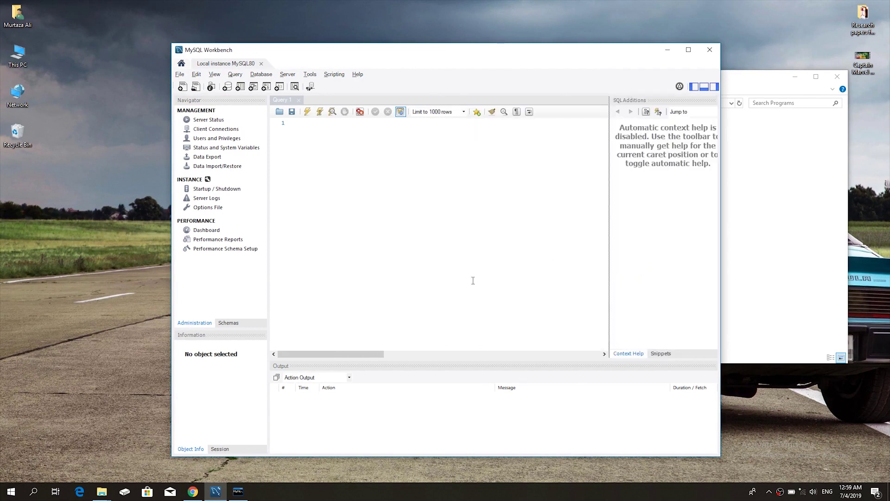
click(238, 493)
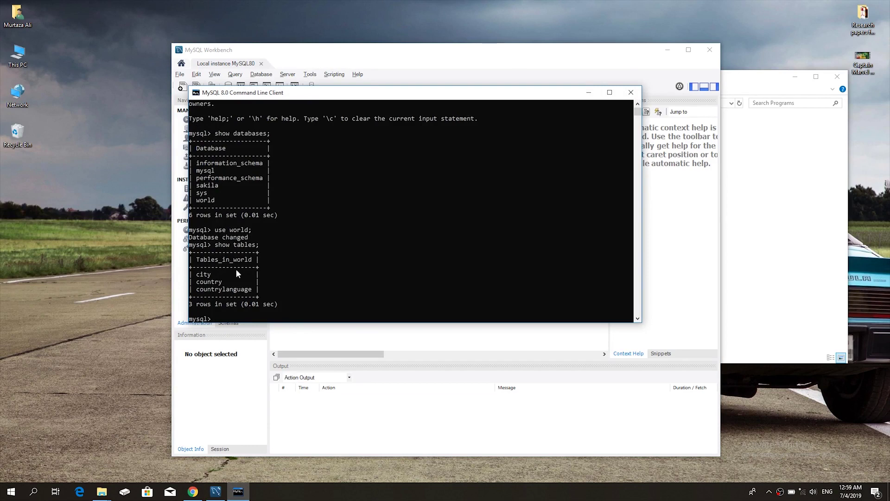
key(alt+Tab)
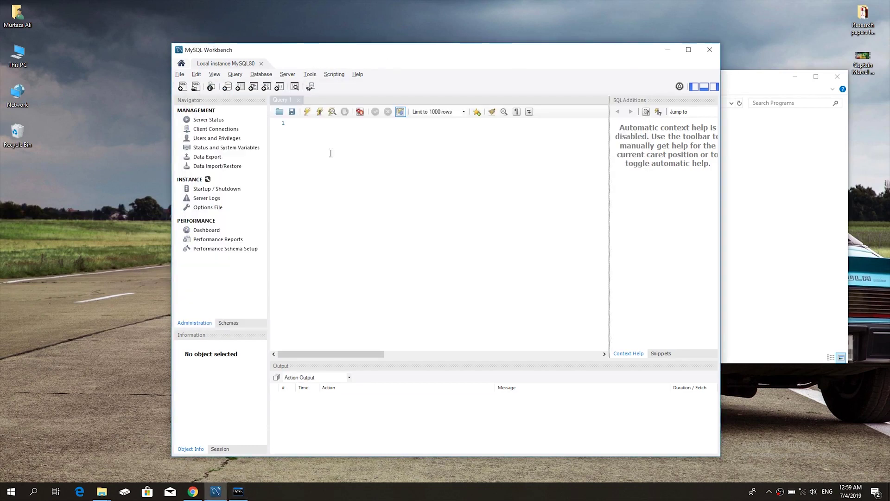
click(206, 325)
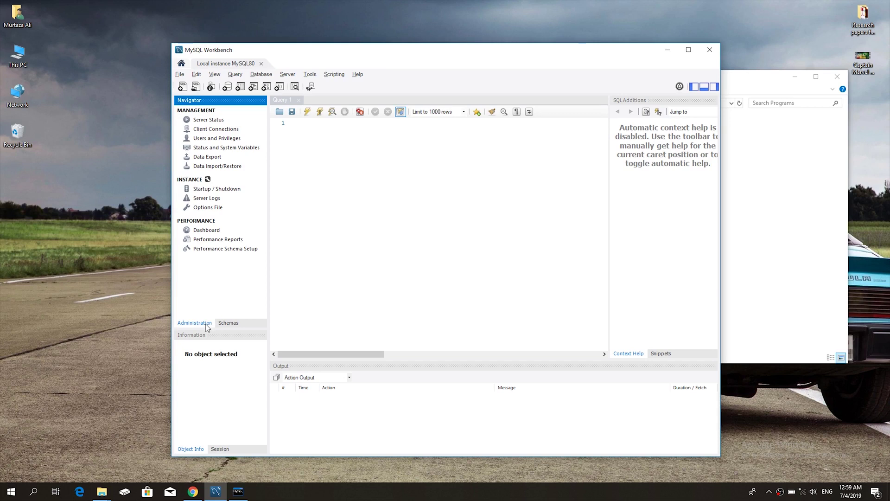
click(234, 325)
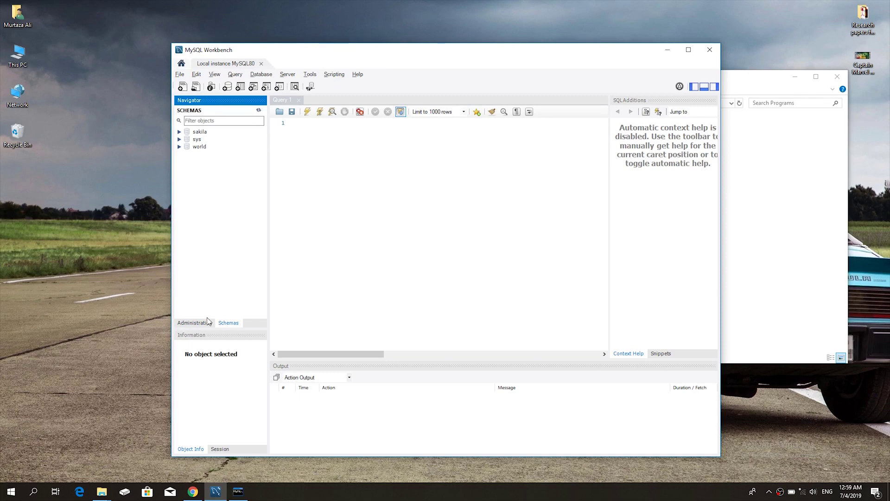
Compare the Workbench schema list against the earlier command-line console output
click(238, 491)
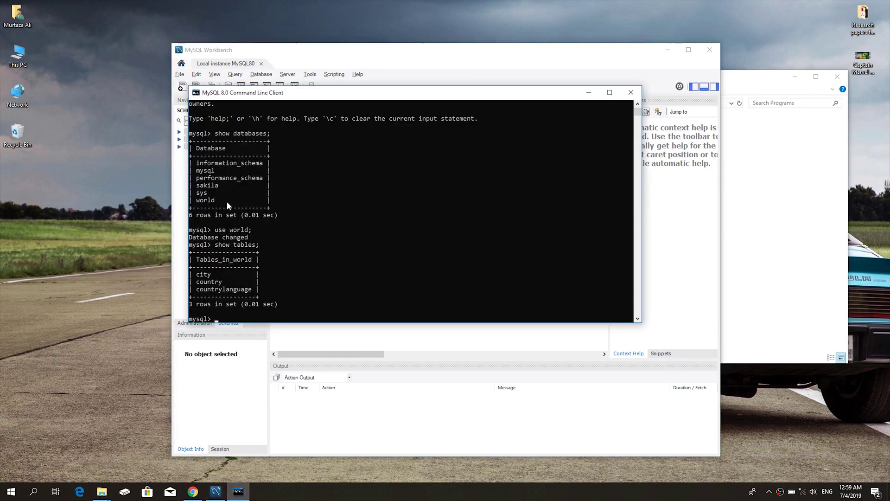
drag(204, 187, 493, 49)
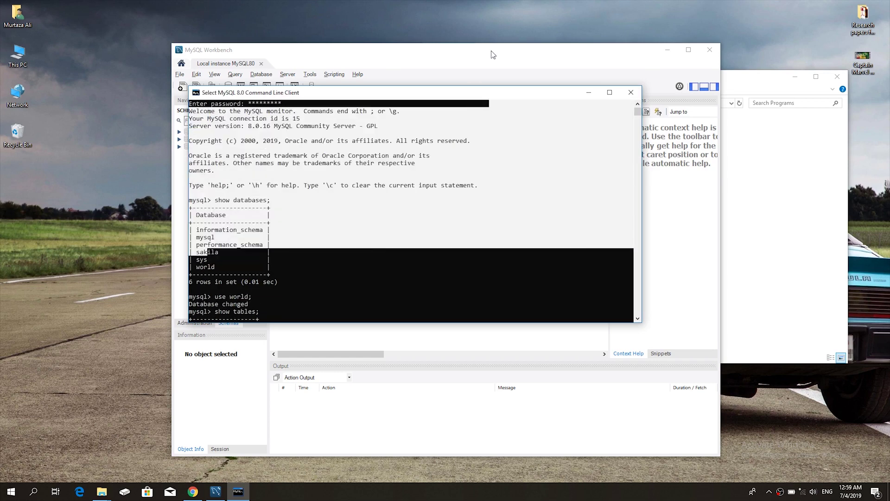
click(493, 55)
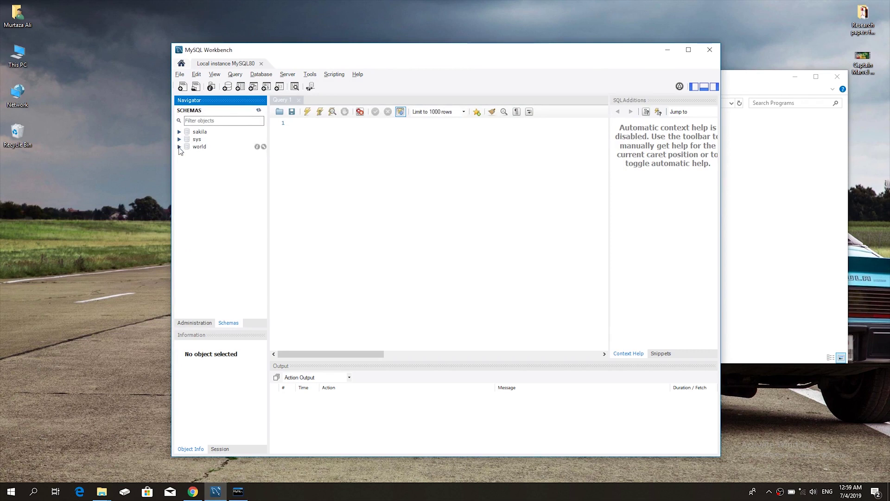
Expand world's tables (city, country, countrylanguage) and insert country into Query 1
click(180, 147)
click(189, 154)
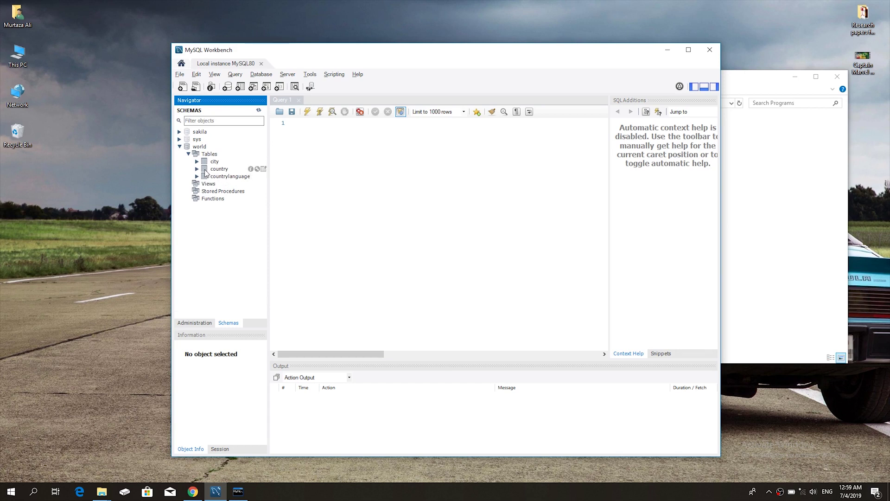
double_click(206, 170)
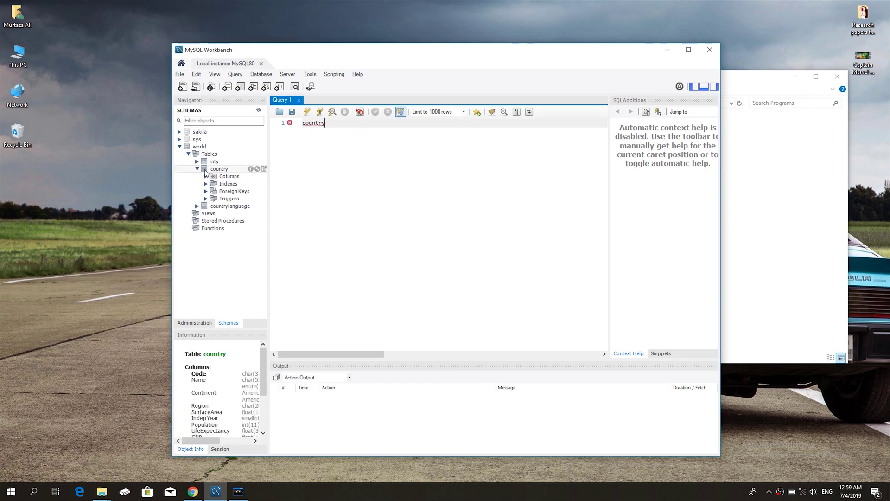